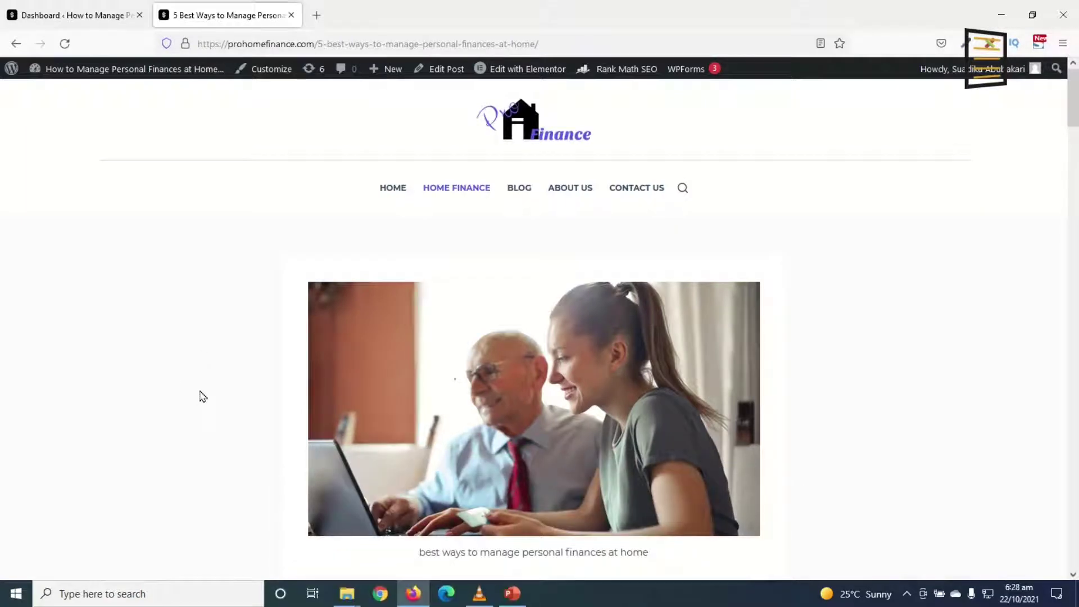
# Switch from the published personal-finance post to the WordPress admin Dashboard tab
pyautogui.click(63, 15)
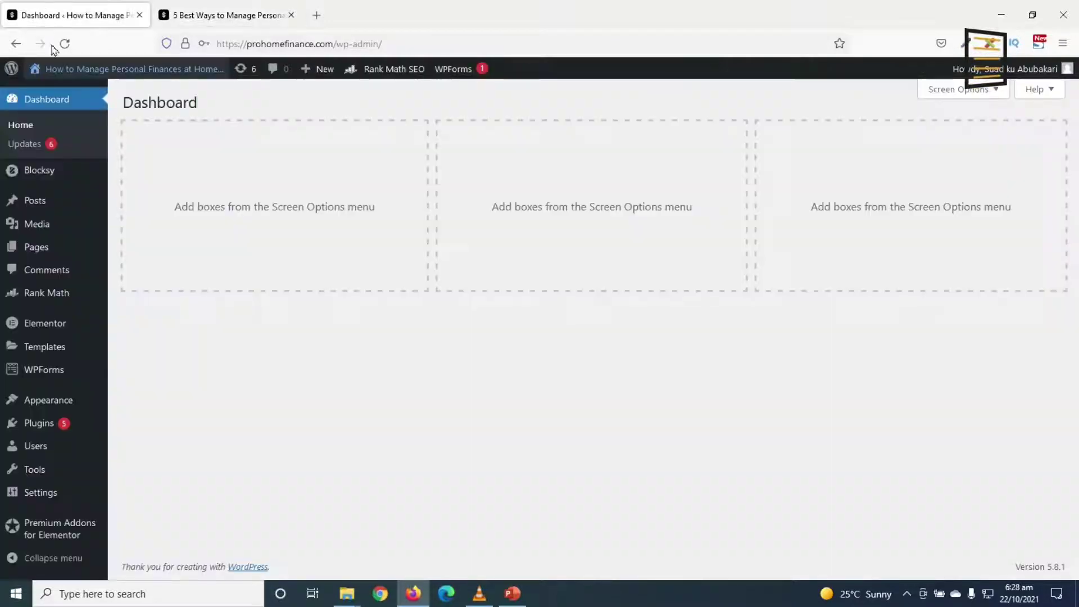
# Search the plugin directory for 'printfriendly' under Plugins > Add New
pyautogui.moveTo(41, 428)
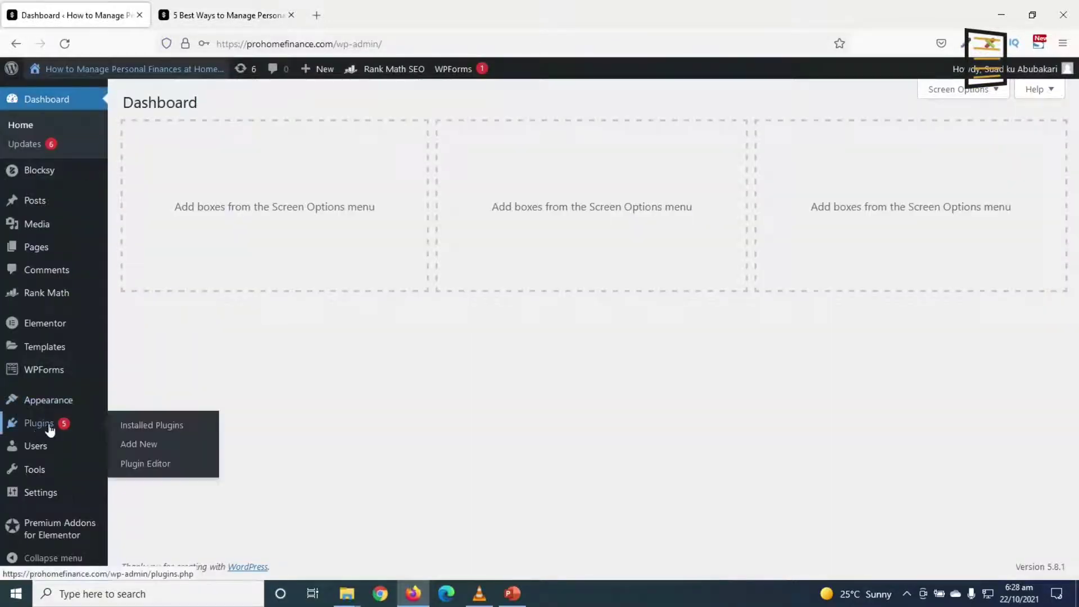
pyautogui.click(153, 449)
pyautogui.click(913, 344)
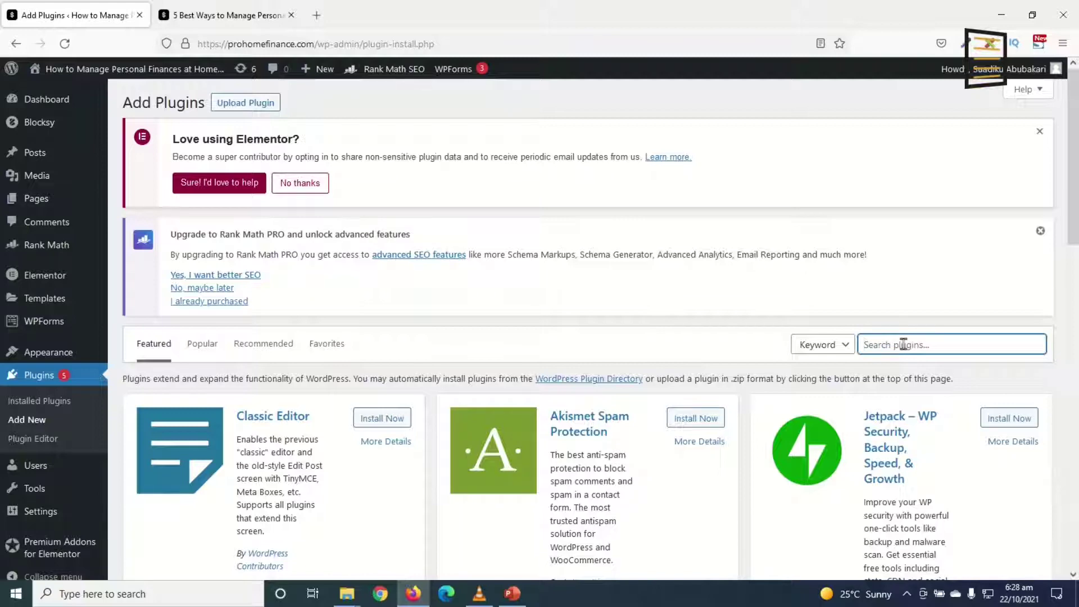
pyautogui.write('printfriendly')
pyautogui.scroll(-1, 452, 525)
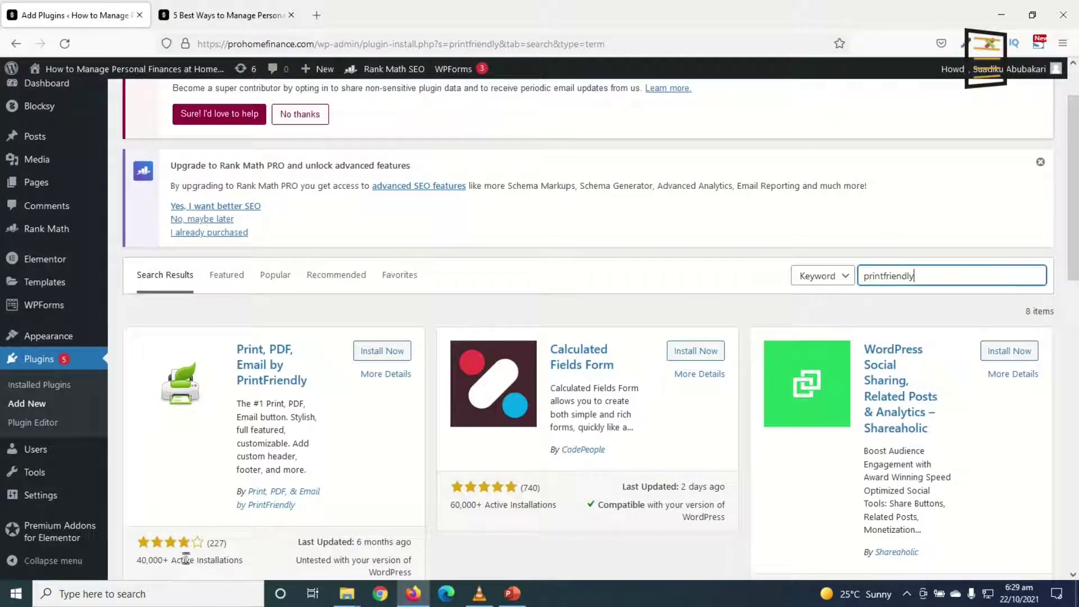
# Install and activate the Print, PDF, Email by PrintFriendly plugin
pyautogui.moveTo(298, 564); pyautogui.dragTo(397, 571)
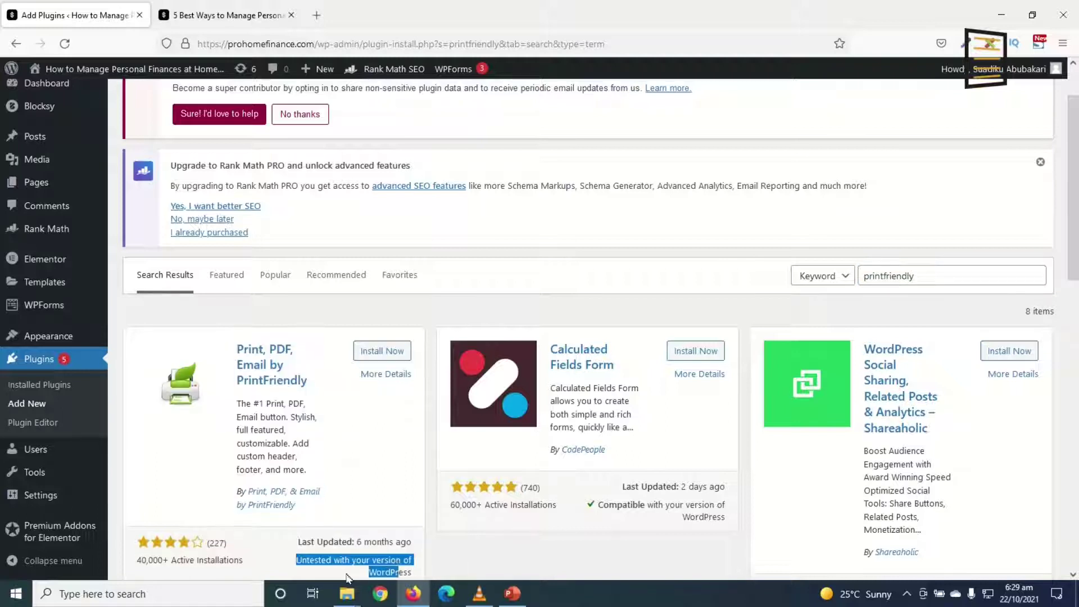
pyautogui.click(382, 351)
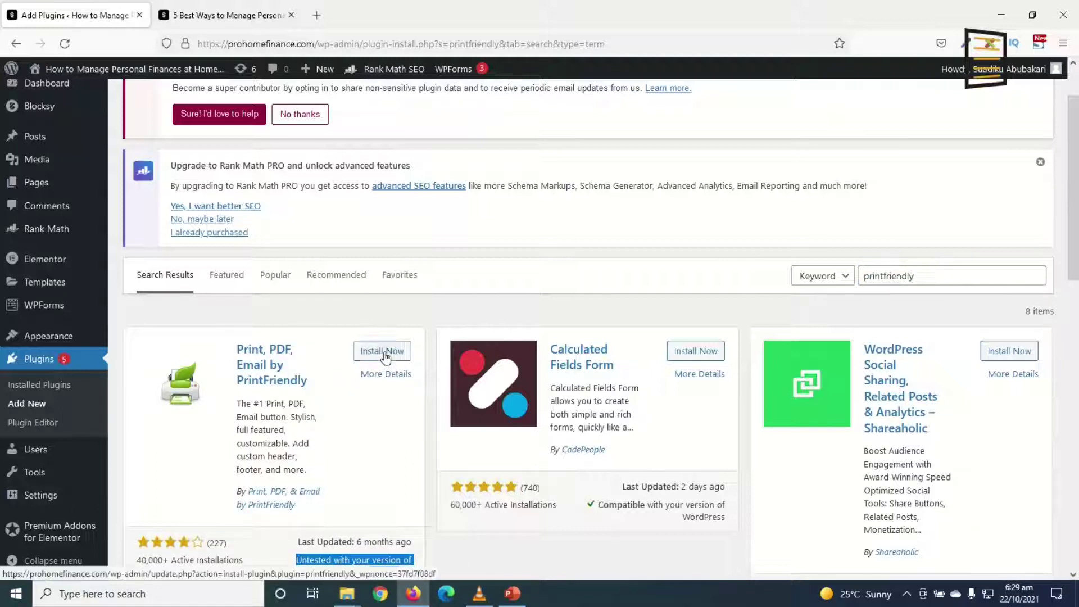
pyautogui.scroll(-1, 389, 449)
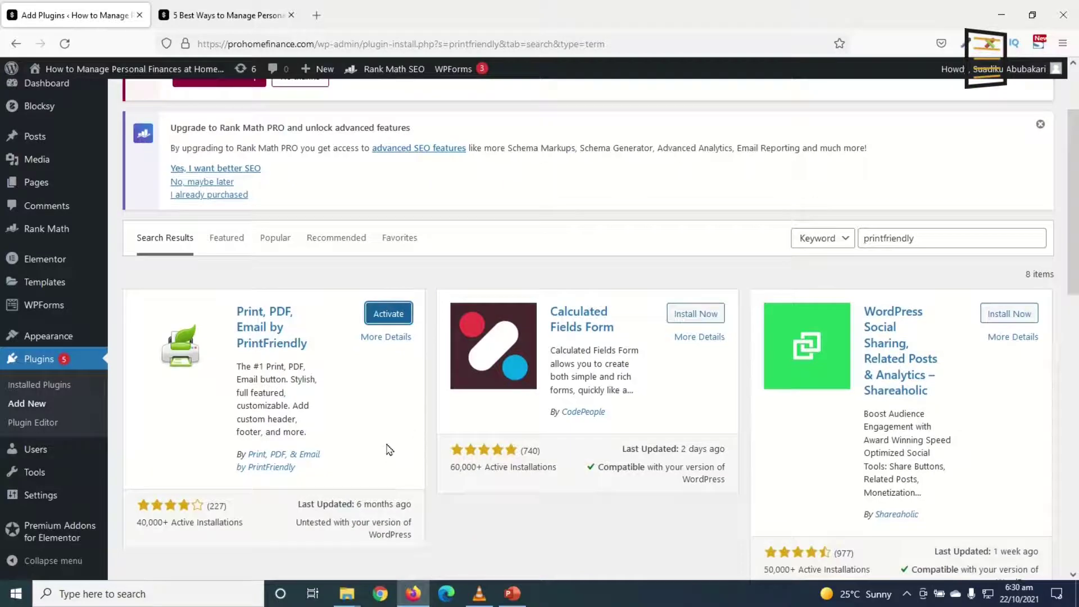
pyautogui.click(389, 313)
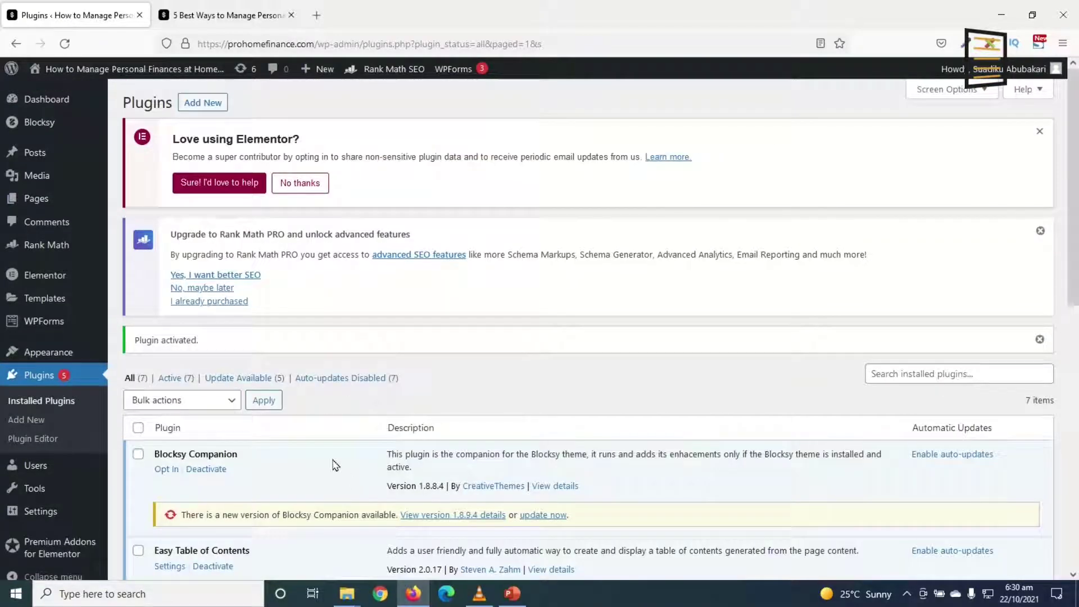
# Open Settings > Print Friendly & PDF and bring the Button Style options into view
pyautogui.moveTo(34, 511)
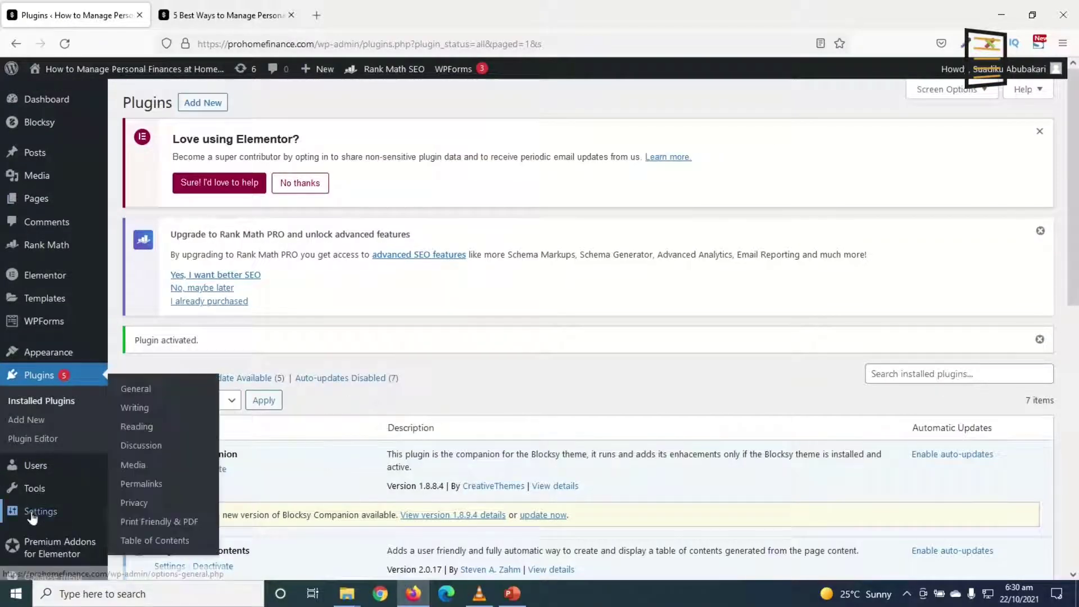
pyautogui.click(160, 531)
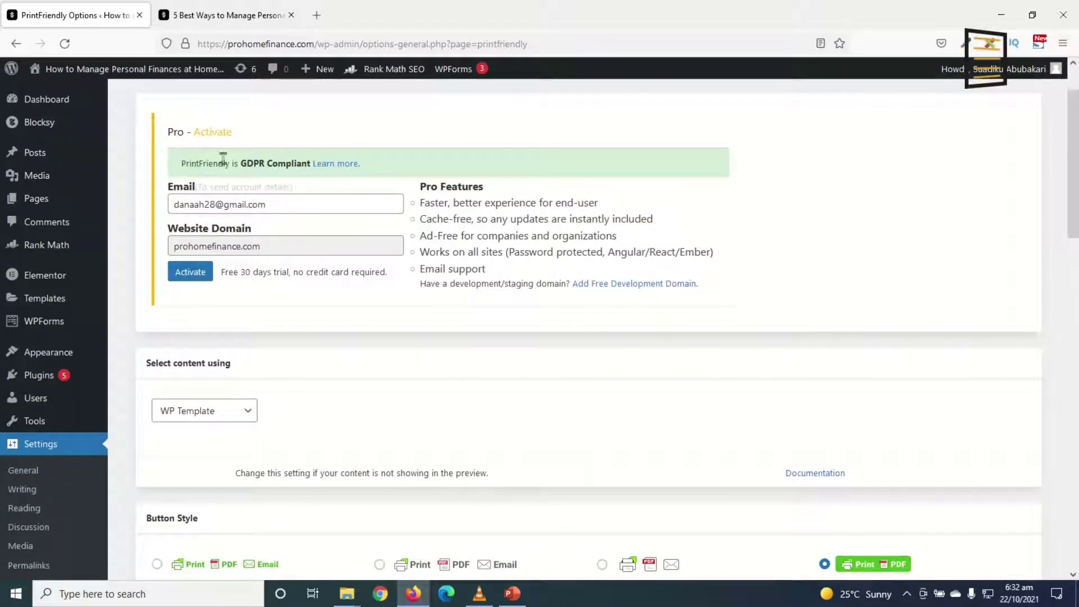
pyautogui.scroll(-5, 325, 291)
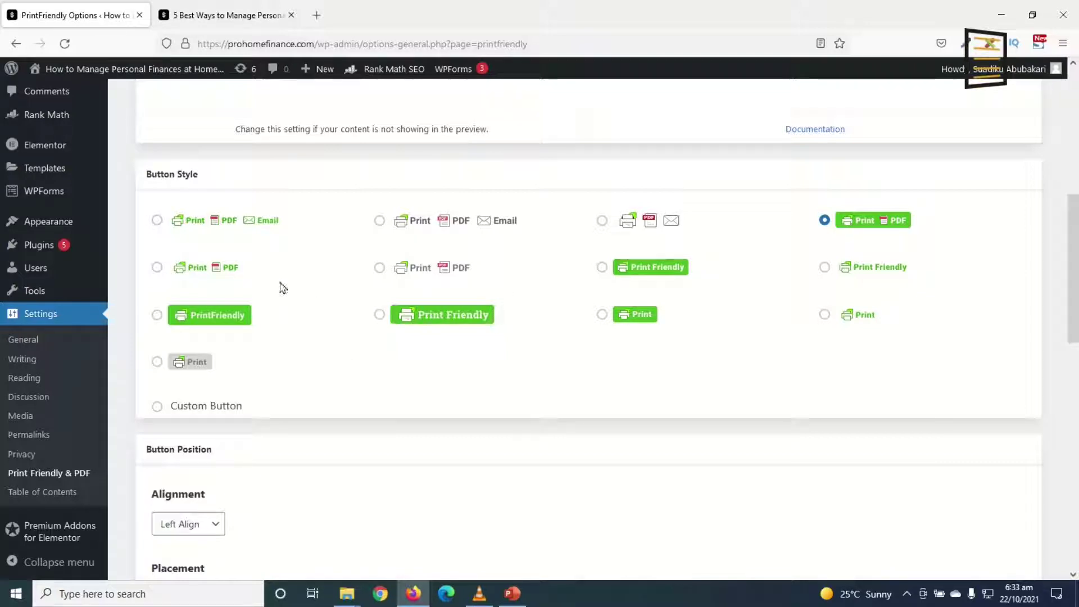
# Try a custom button with your own image, then choose the green Print, PDF, Email style
pyautogui.scroll(-1, 314, 330)
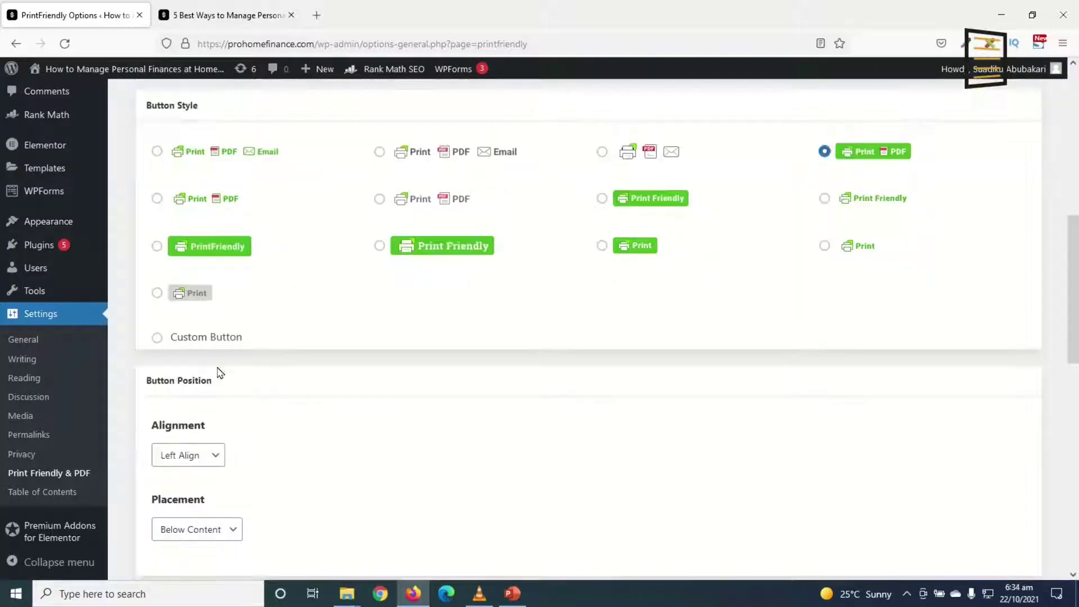
pyautogui.click(205, 340)
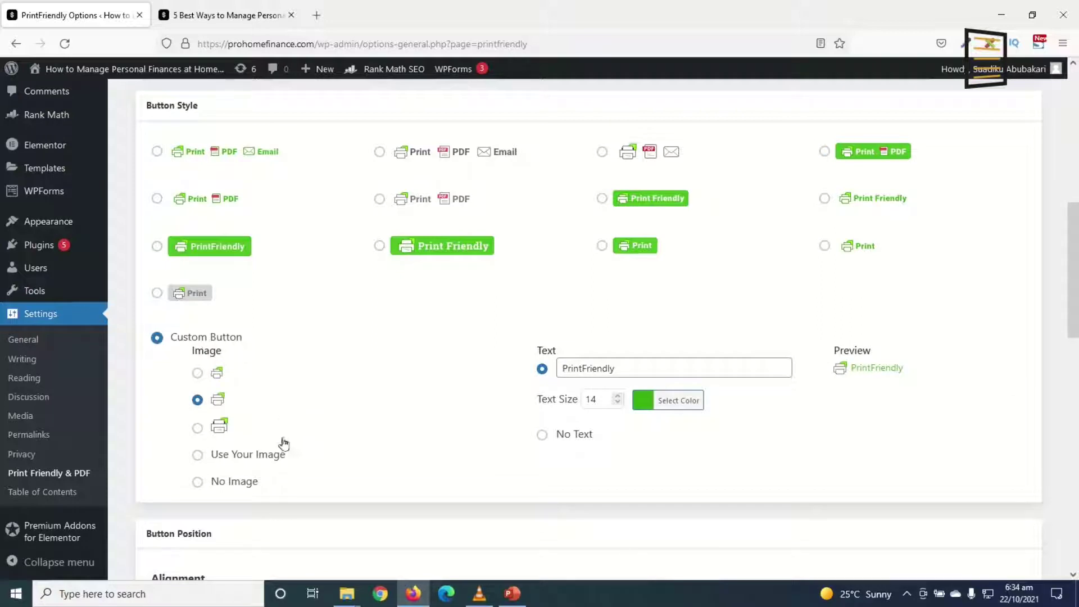
pyautogui.click(241, 460)
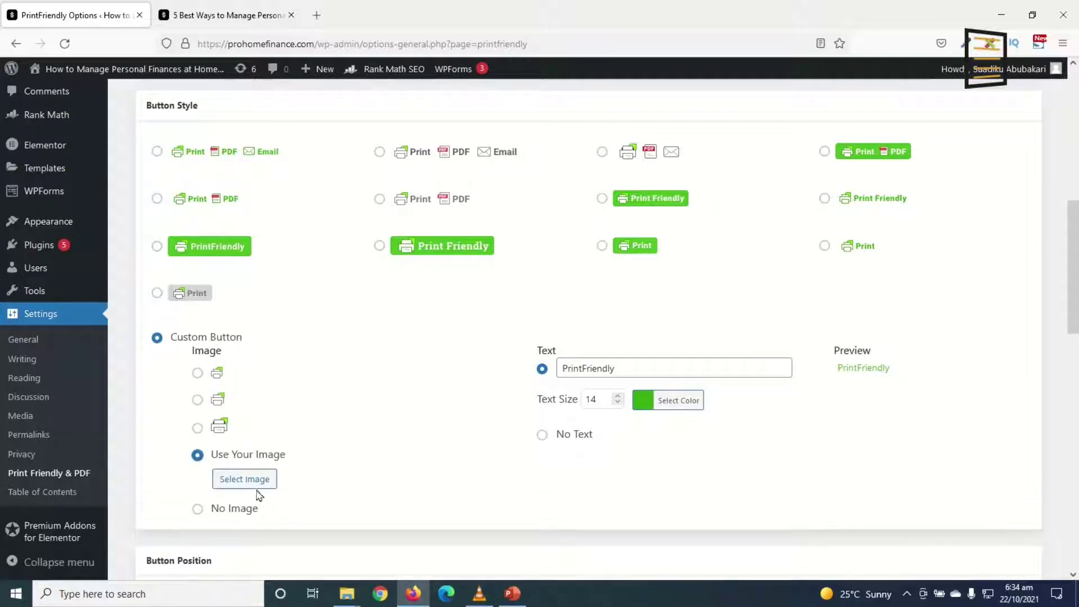
pyautogui.click(236, 479)
pyautogui.click(158, 152)
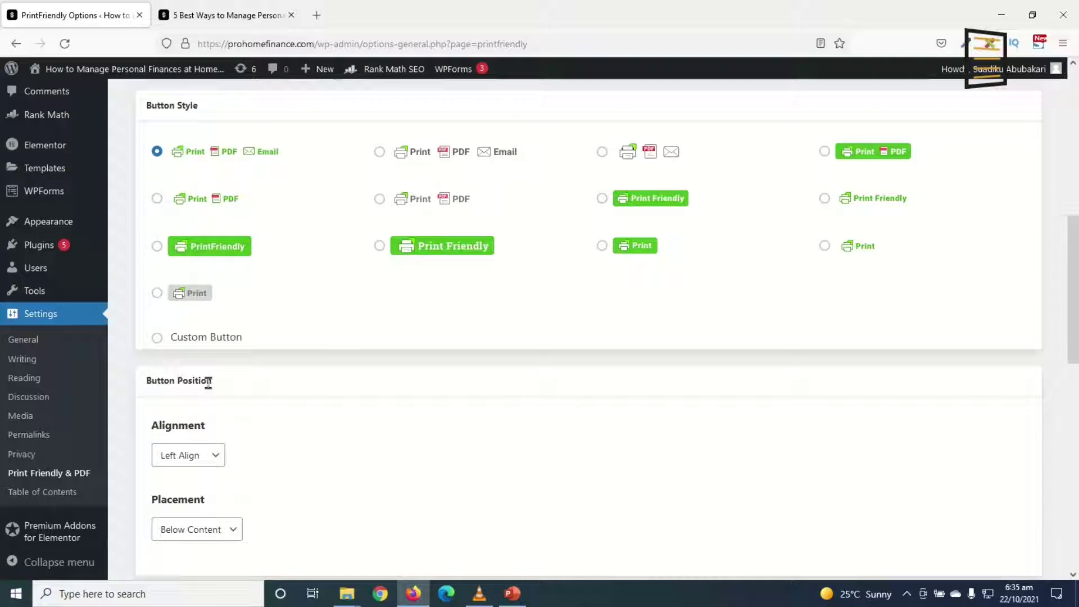
pyautogui.click(189, 460)
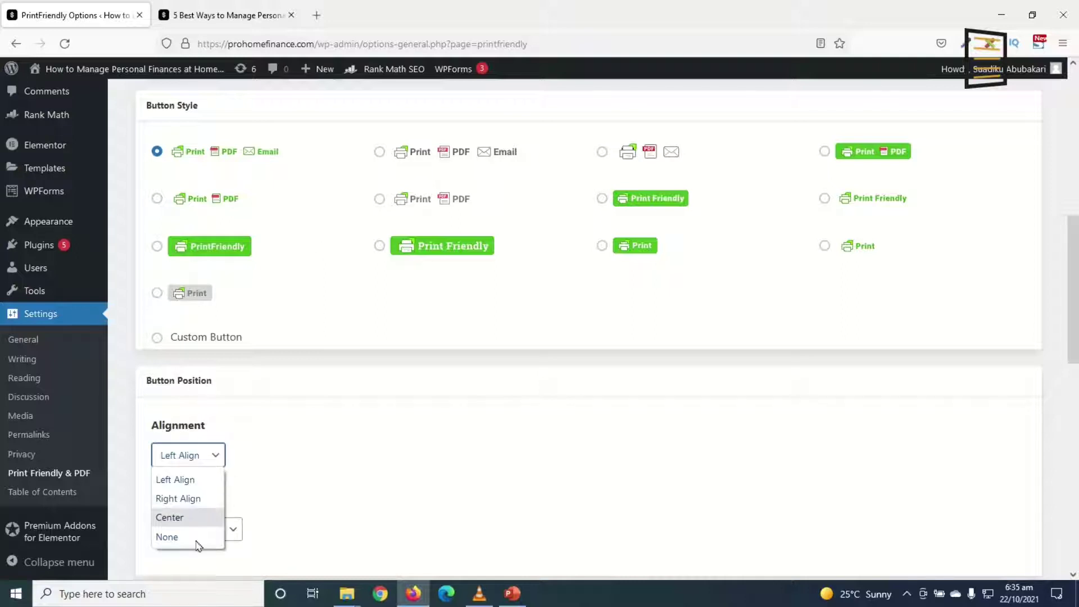
# Set the PrintFriendly button to Right Align with Above Content placement
pyautogui.click(188, 500)
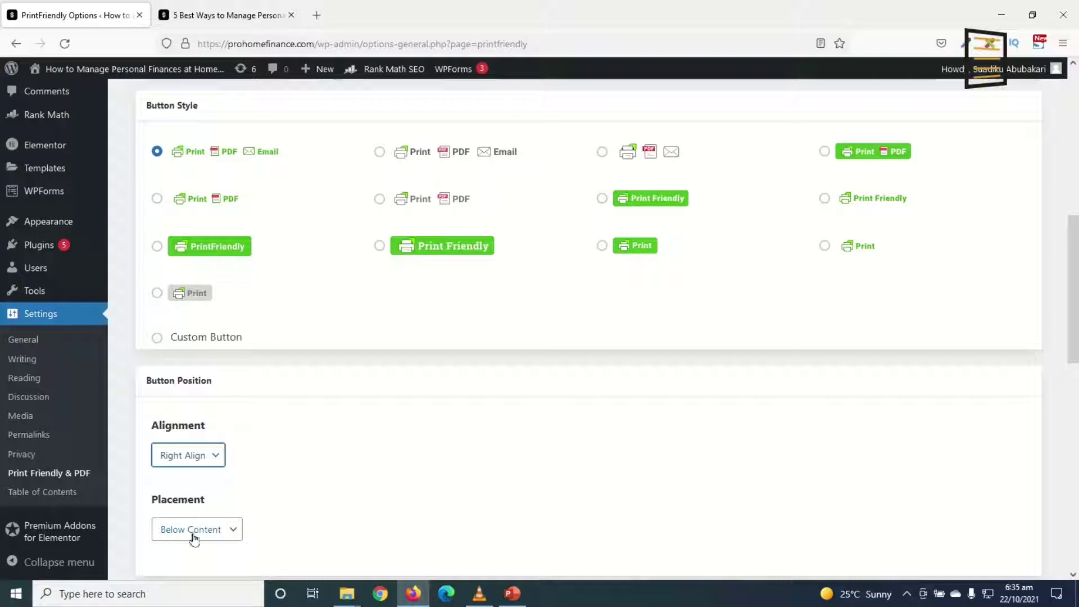
pyautogui.click(193, 533)
pyautogui.click(194, 486)
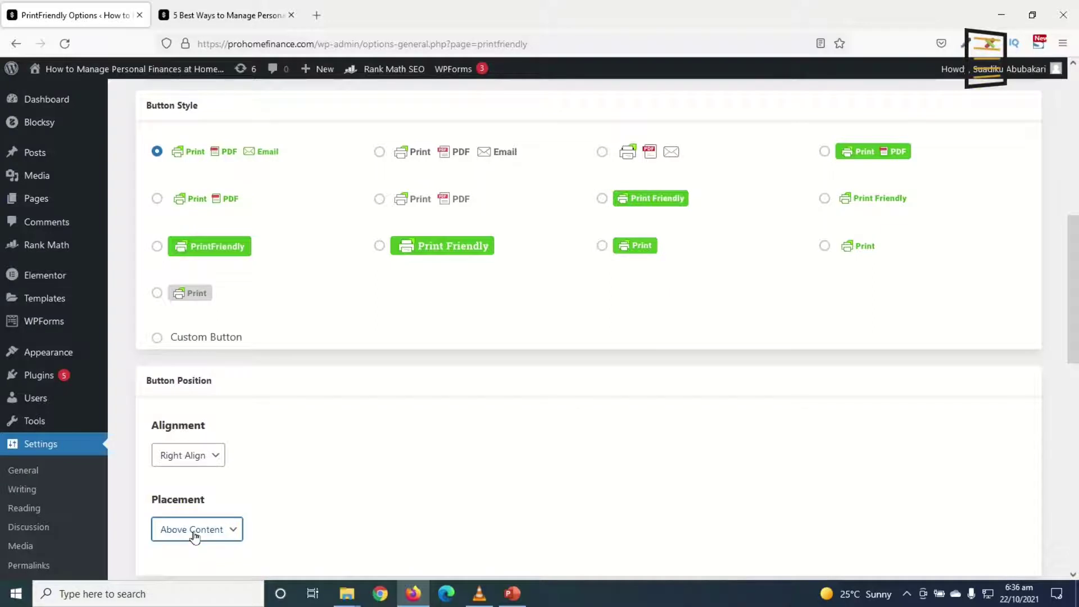
# Untick Pages so the button shows on Posts only, leaving specific categories empty
pyautogui.scroll(-5, 387, 389)
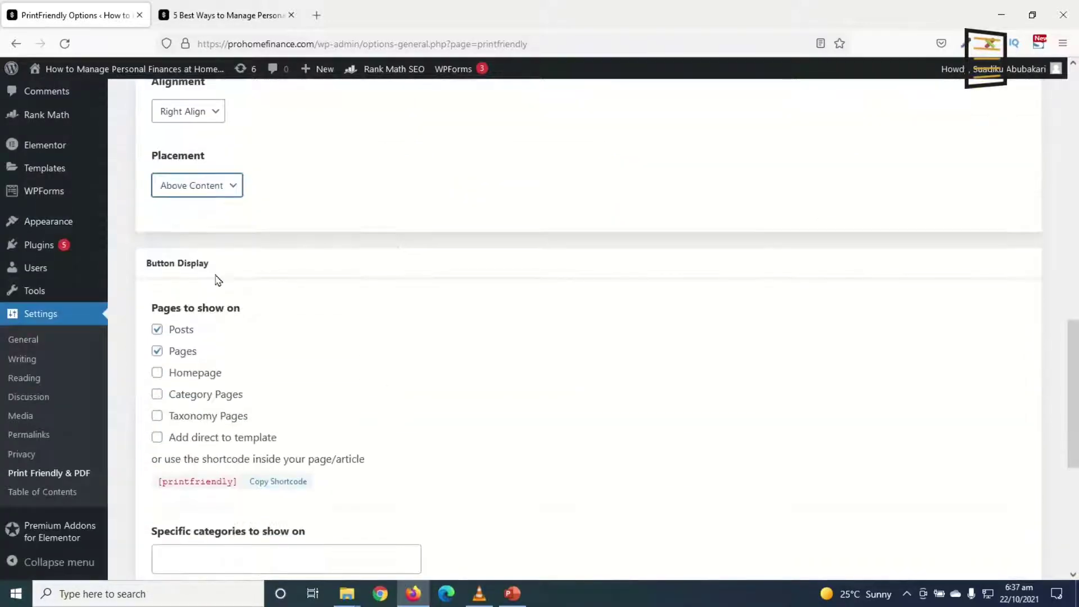
pyautogui.click(156, 353)
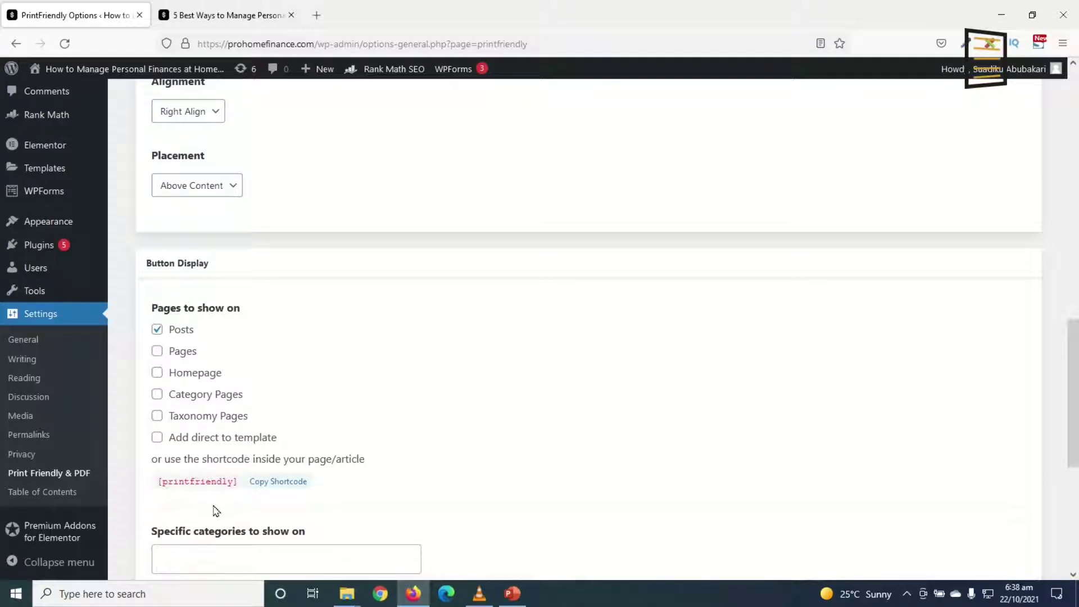
pyautogui.moveTo(156, 485); pyautogui.dragTo(243, 491)
pyautogui.click(243, 491)
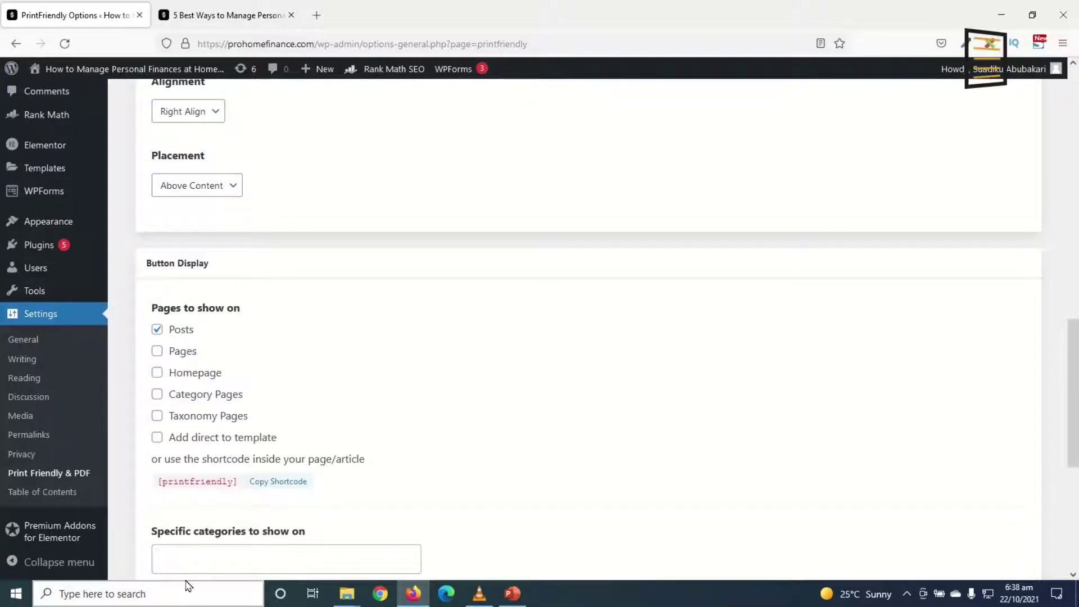
pyautogui.click(181, 554)
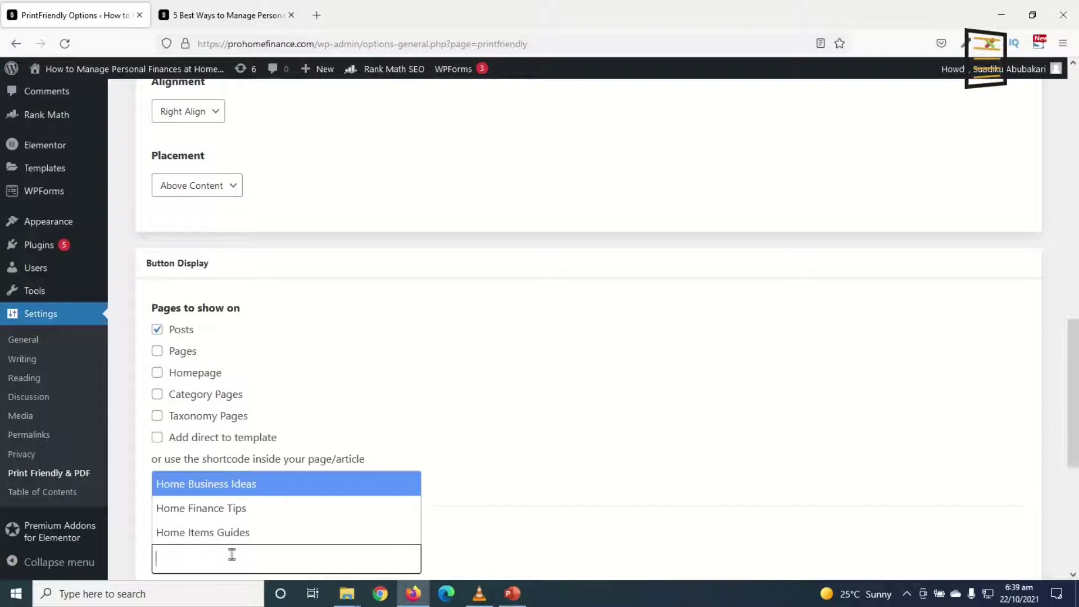
pyautogui.click(482, 504)
# Save the PrintFriendly button options and switch to the Advanced tab
pyautogui.scroll(-5, 522, 439)
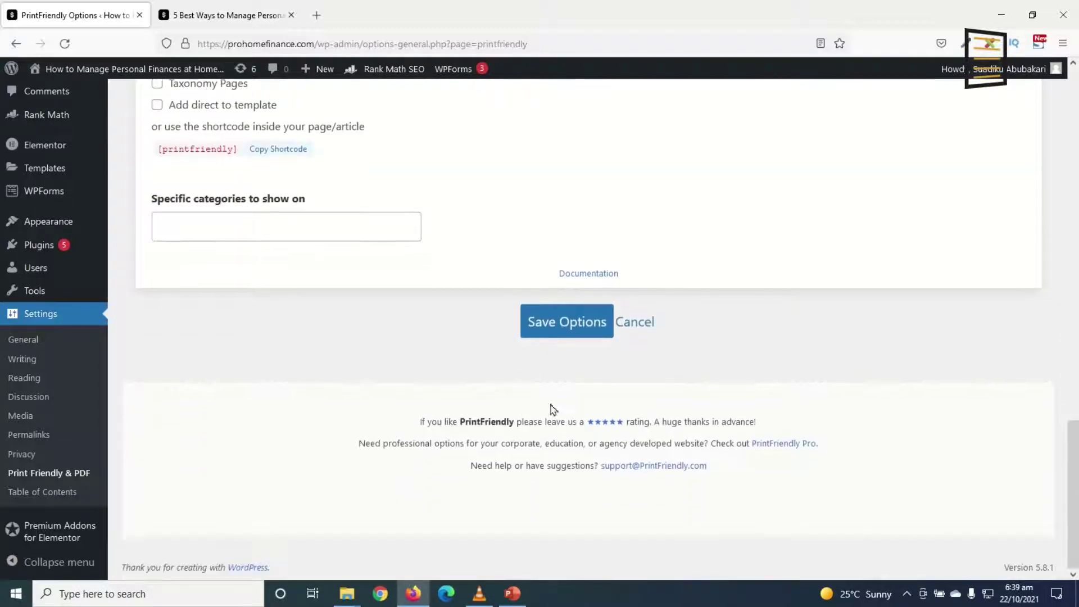
pyautogui.click(549, 329)
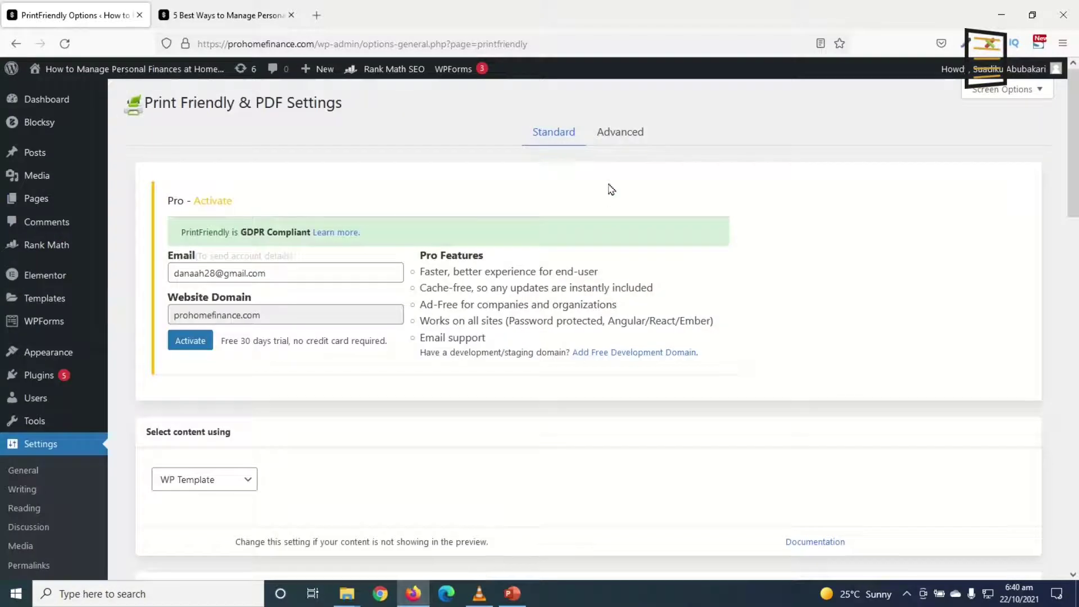
pyautogui.click(621, 133)
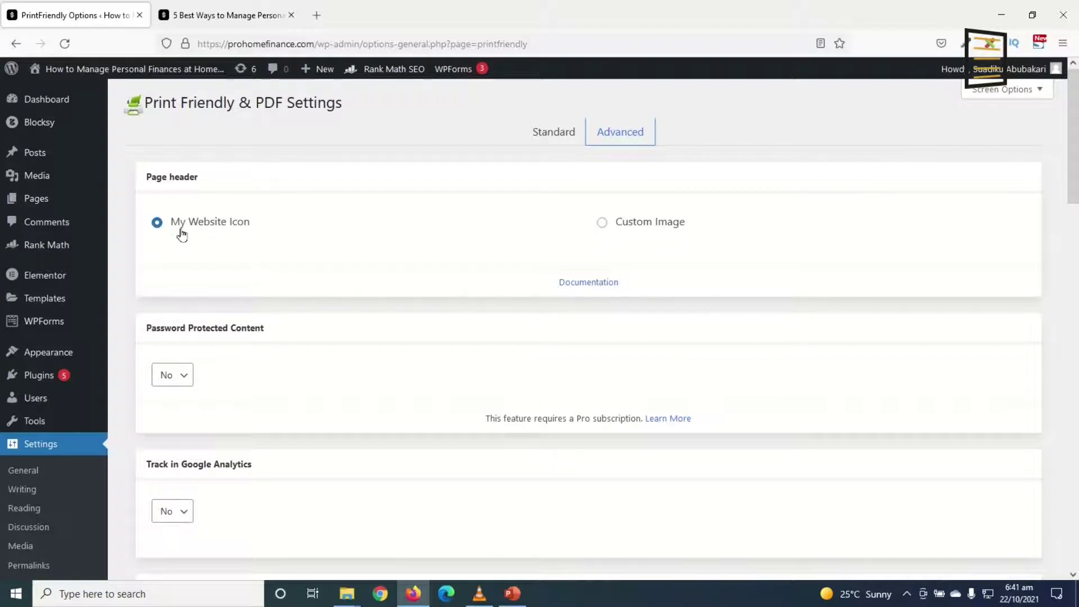
# Try a custom header image, revert to the website icon, and keep Password Protected Content at No
pyautogui.click(602, 225)
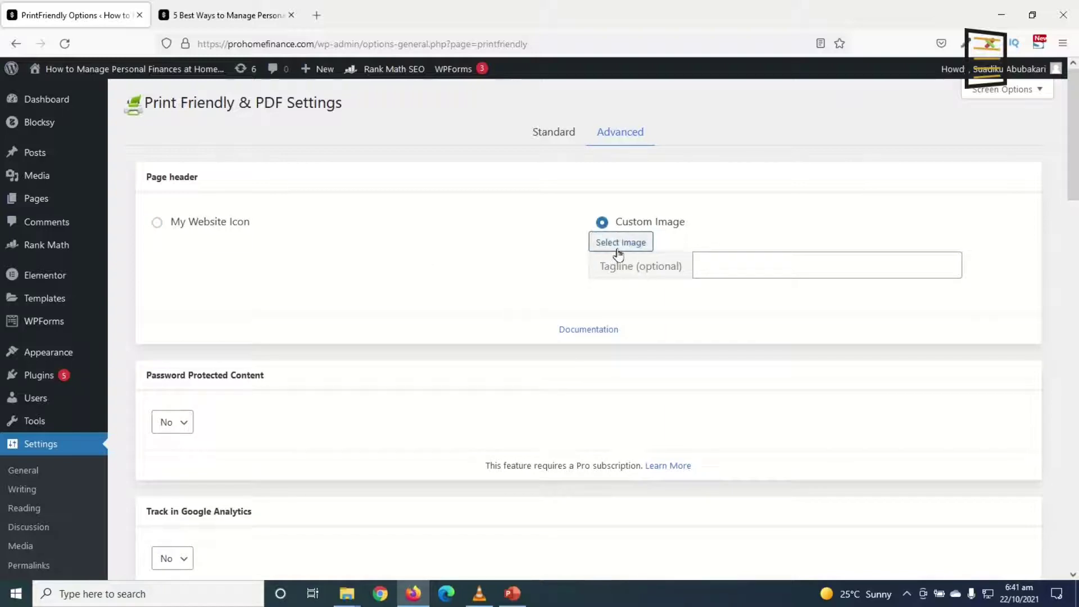
pyautogui.click(178, 225)
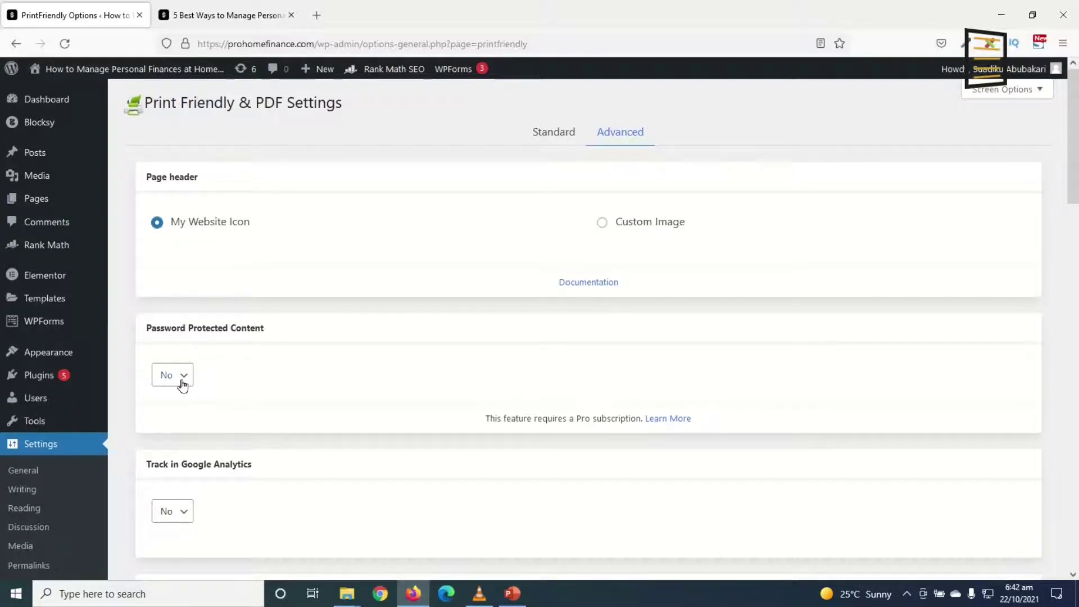
pyautogui.click(180, 379)
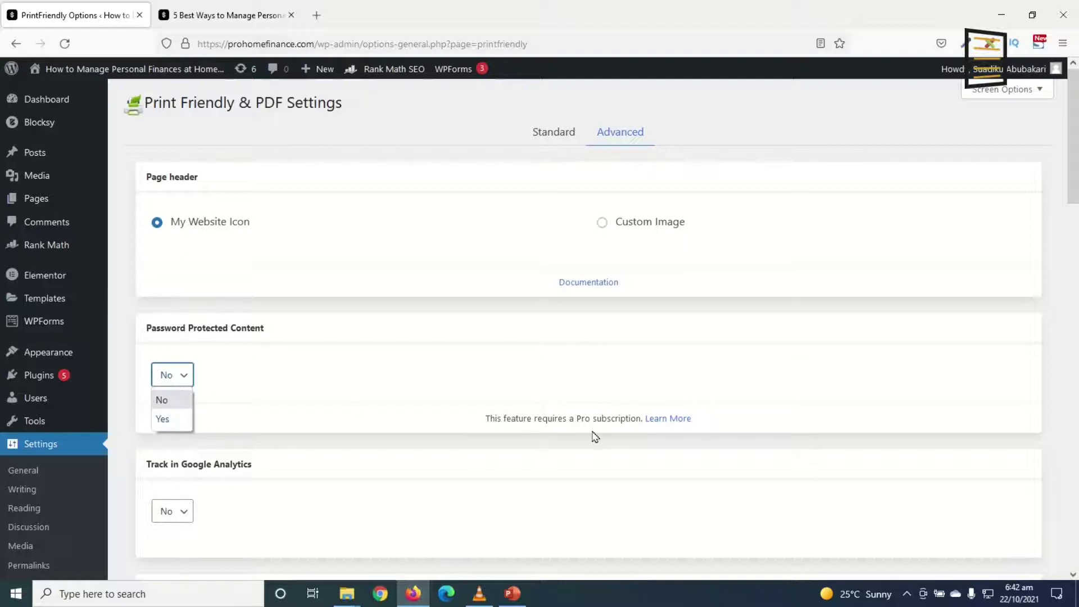
pyautogui.click(181, 378)
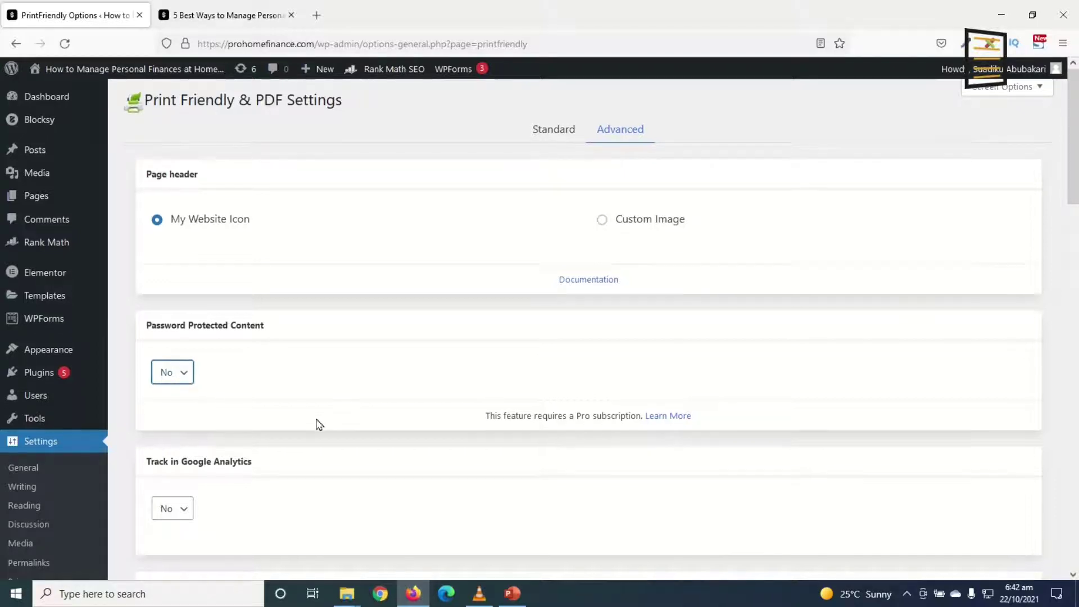
pyautogui.scroll(-3, 319, 424)
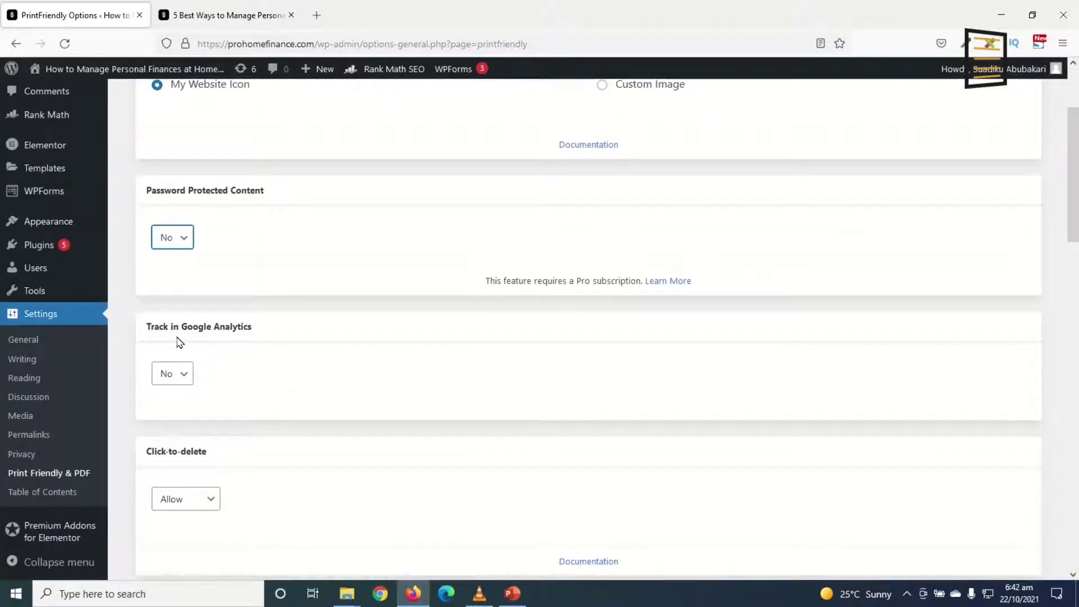
pyautogui.click(179, 375)
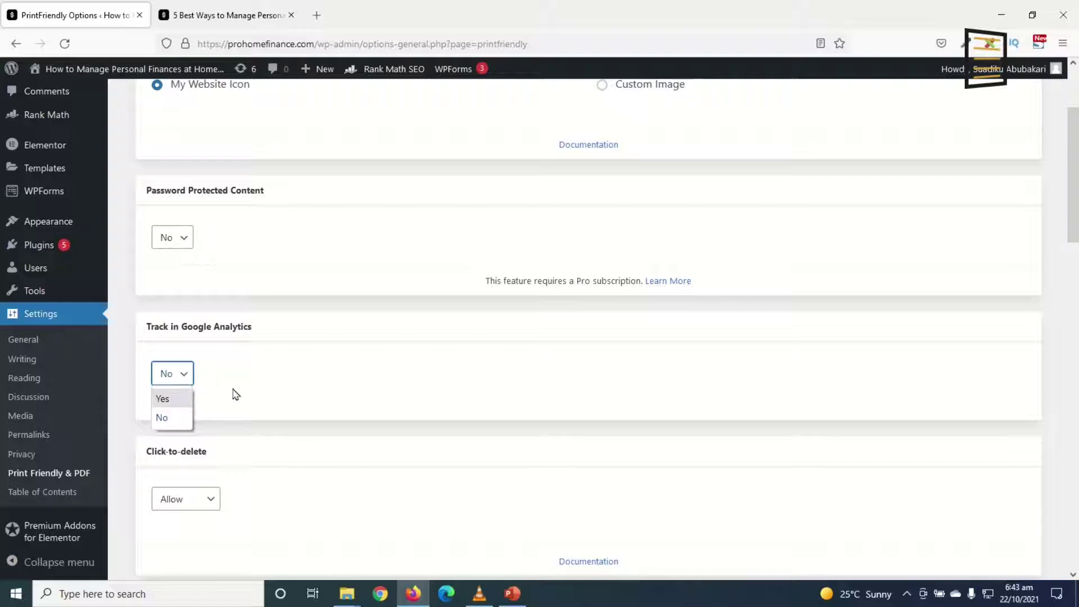
pyautogui.click(179, 499)
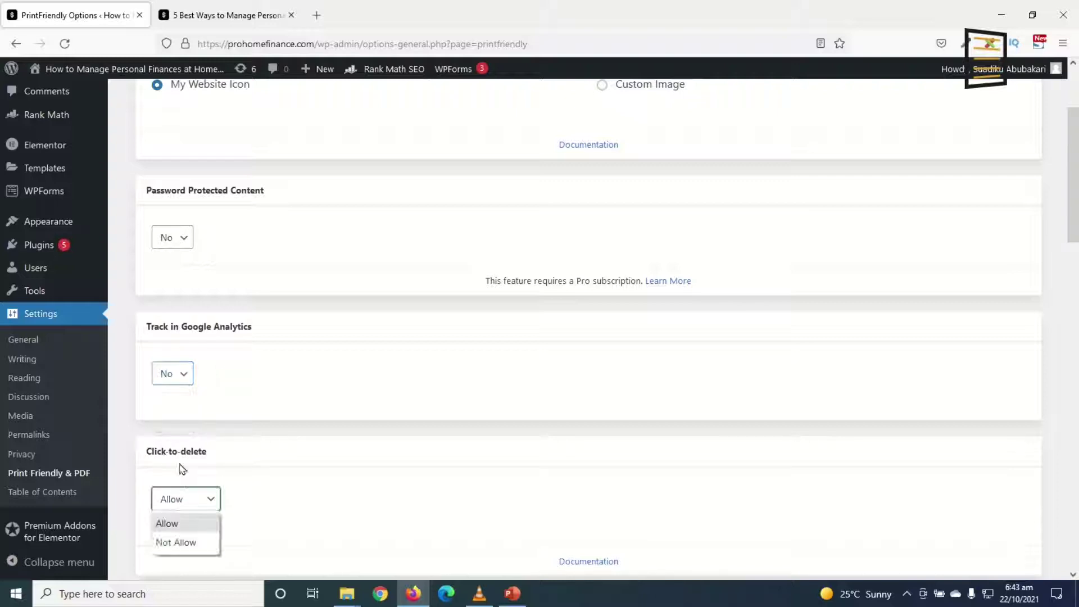
pyautogui.click(184, 502)
pyautogui.click(185, 508)
pyautogui.click(185, 545)
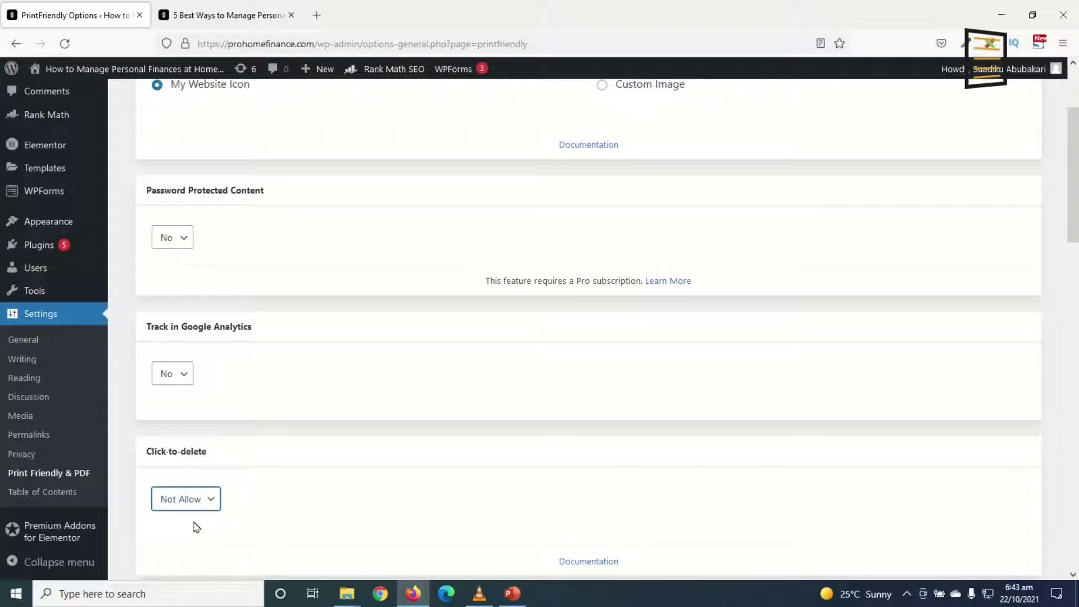
pyautogui.click(182, 506)
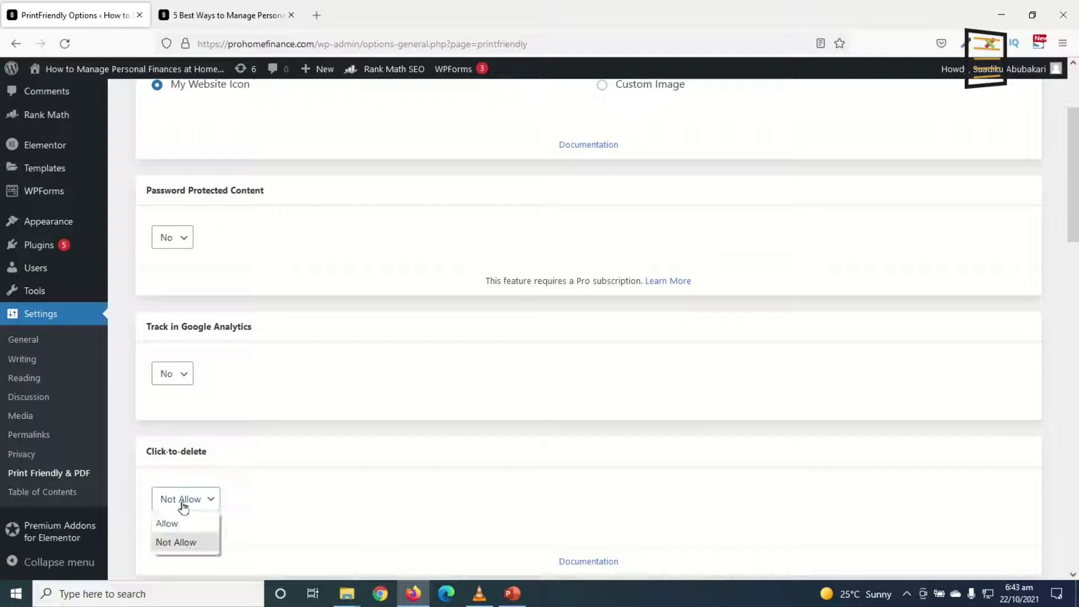
pyautogui.click(170, 521)
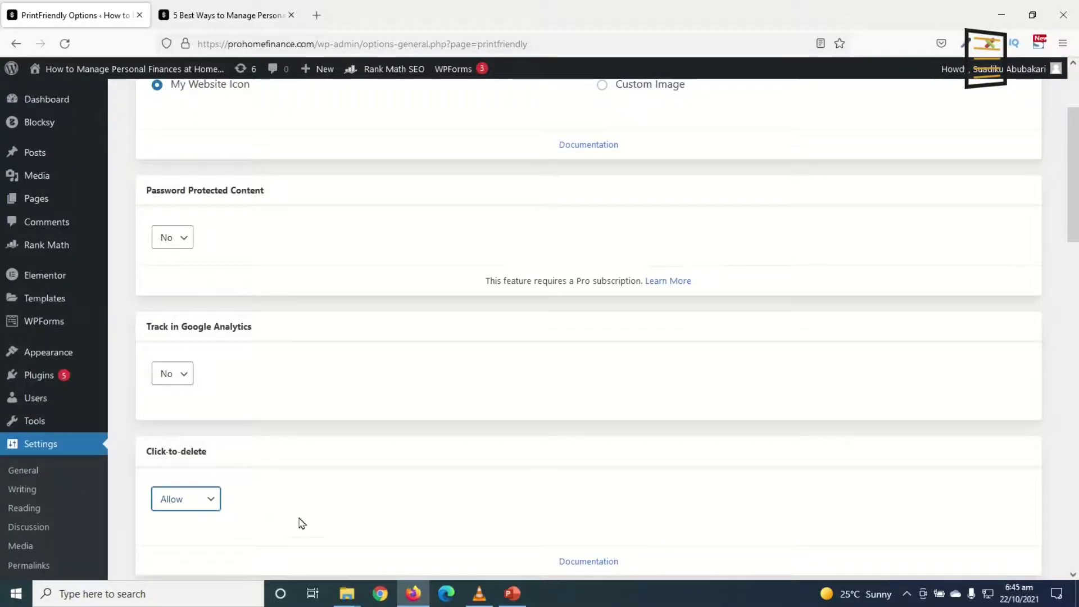
# Keep Image size at Full Size and set Image style to Center/Block
pyautogui.scroll(-6, 298, 520)
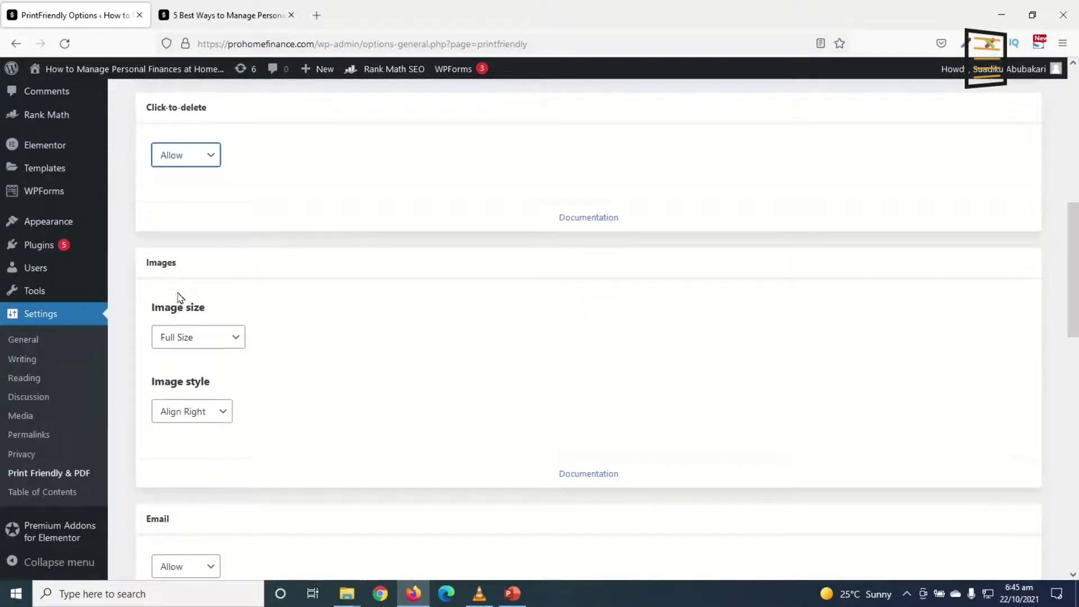
pyautogui.click(185, 344)
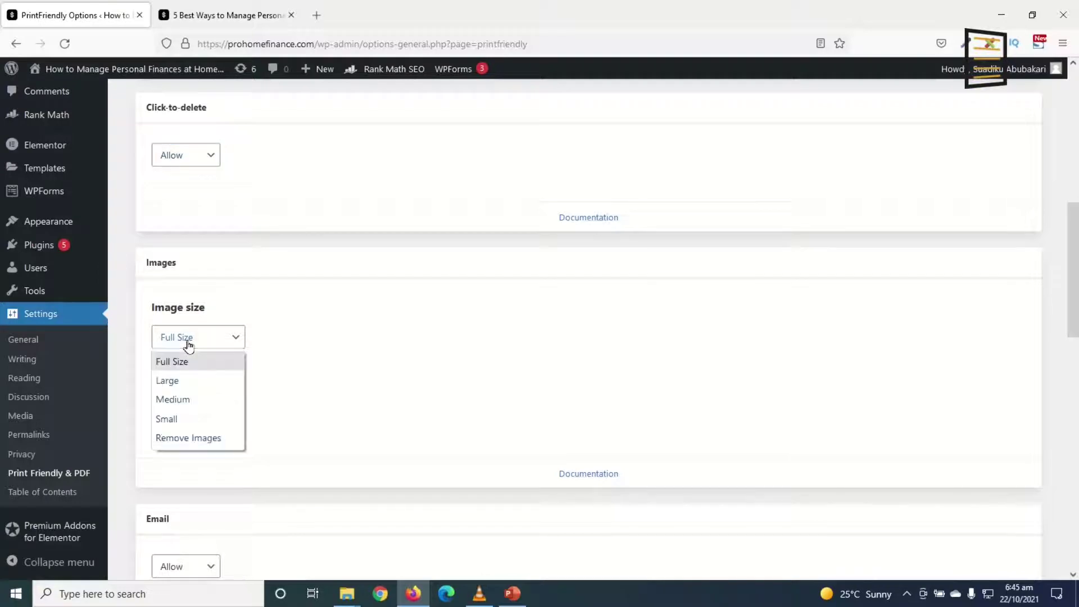
pyautogui.click(292, 325)
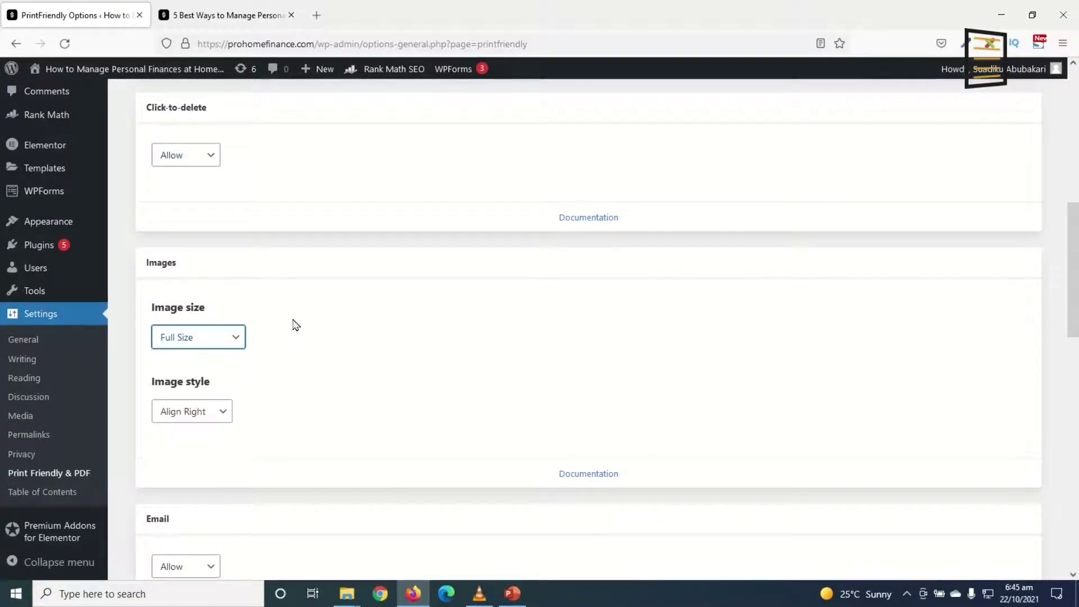
pyautogui.click(192, 415)
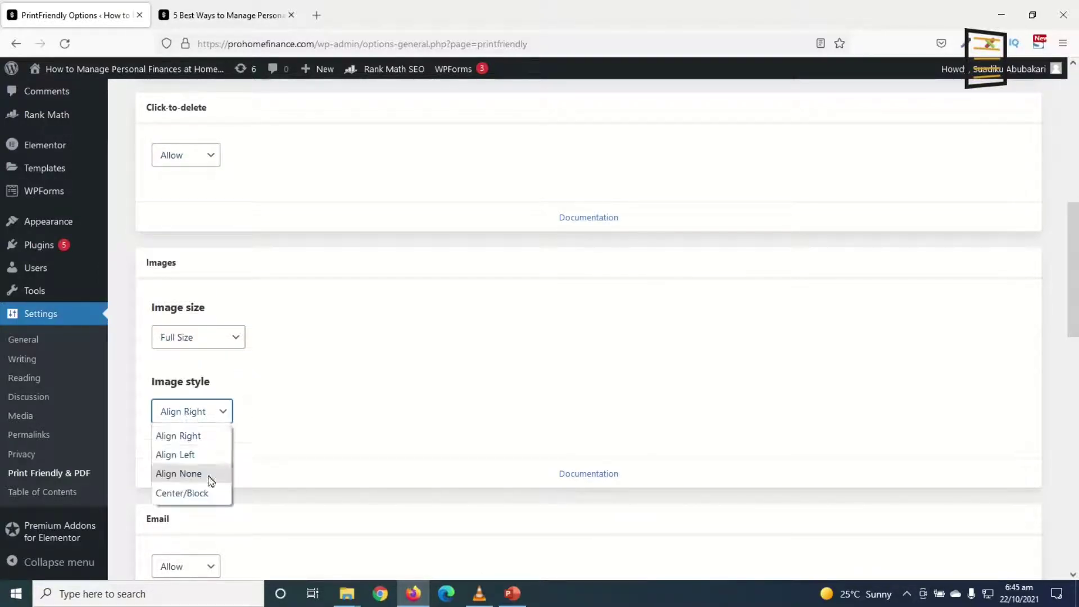
pyautogui.click(194, 494)
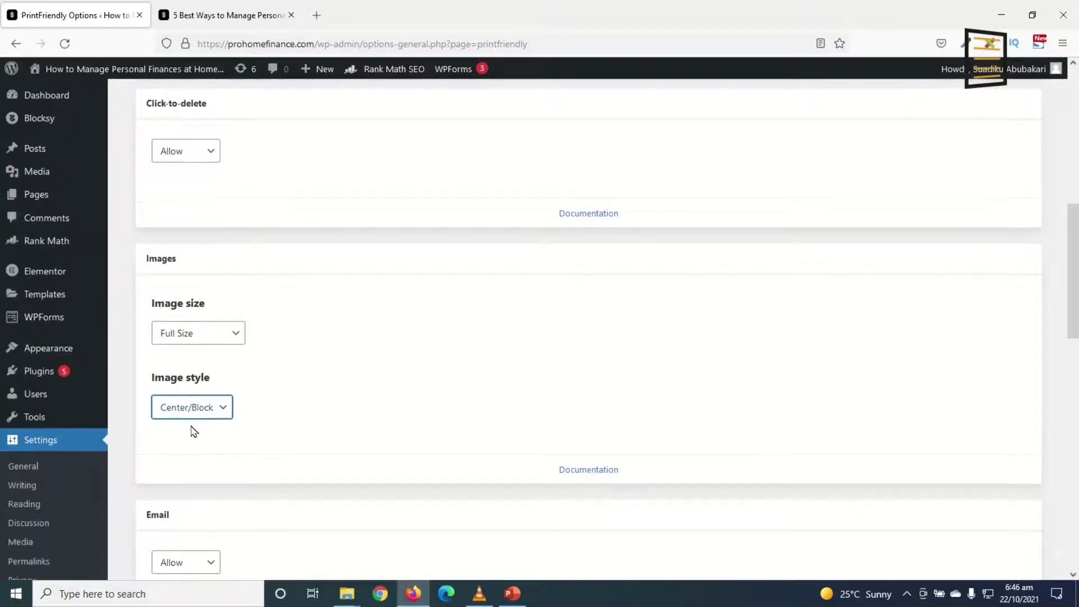
# Save the PrintFriendly Advanced options and return to the blog post tab
pyautogui.scroll(-5, 189, 433)
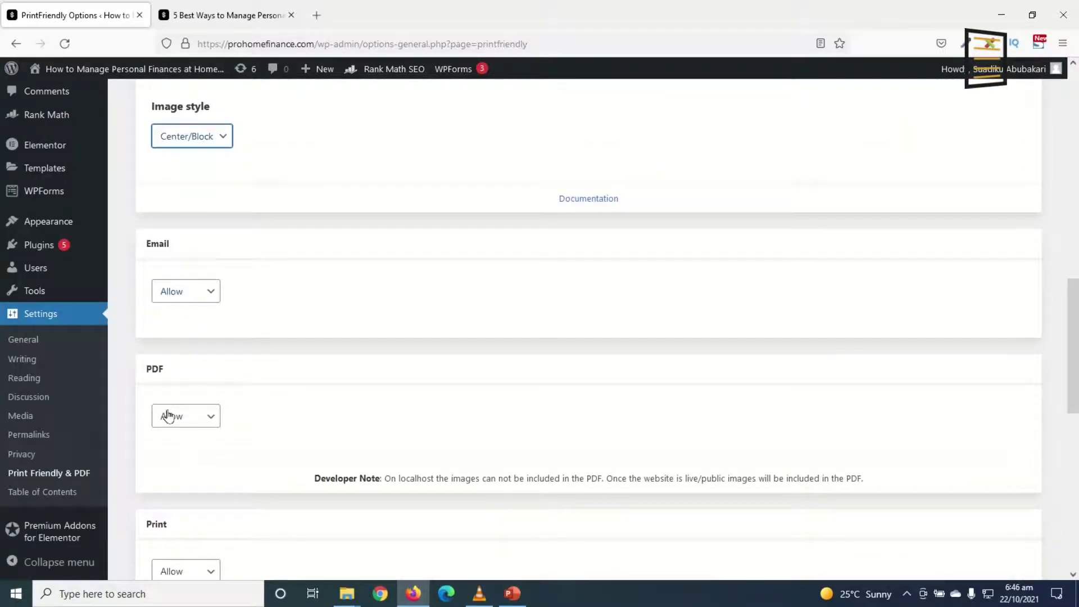
pyautogui.scroll(-5, 229, 433)
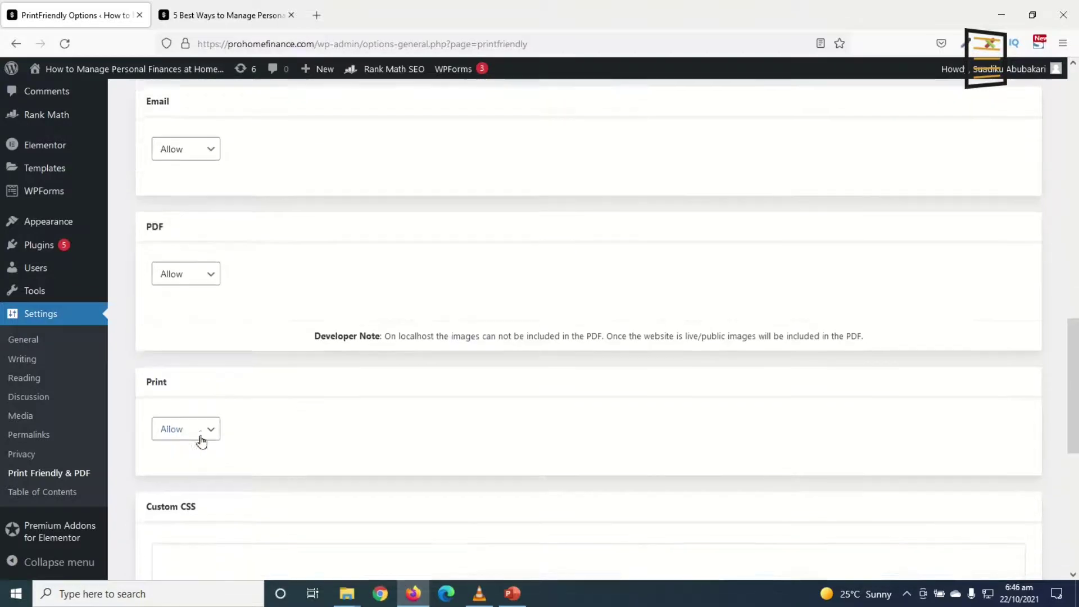
pyautogui.click(251, 429)
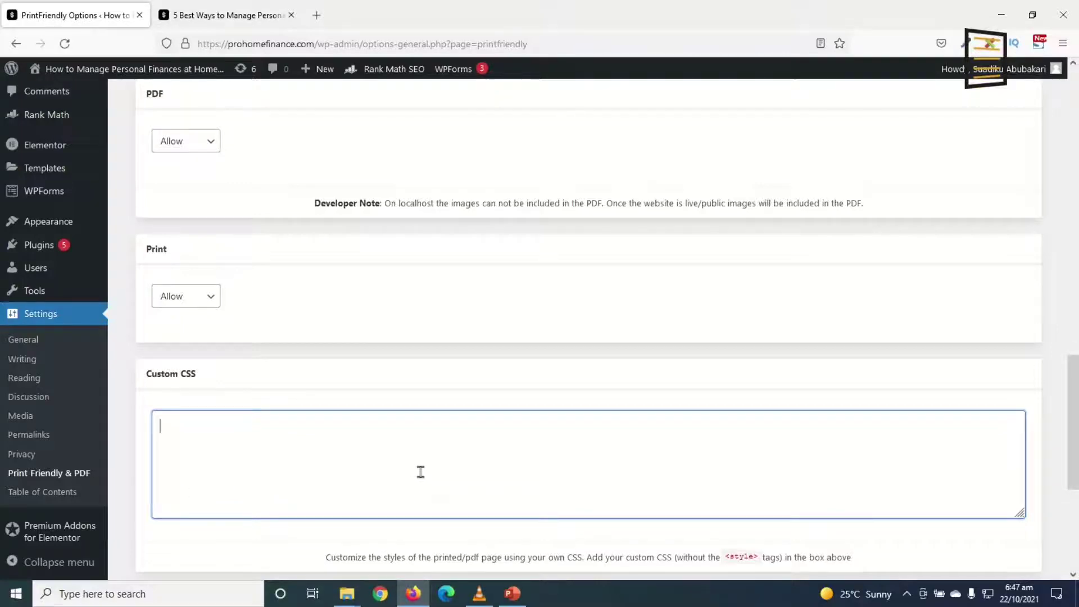
pyautogui.scroll(-3, 436, 418)
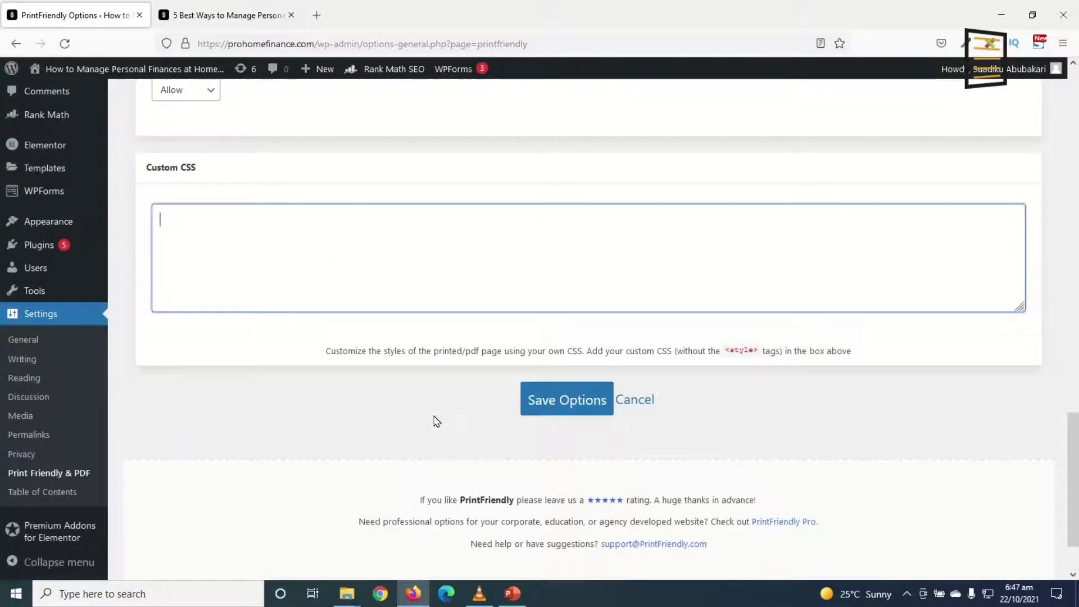
pyautogui.click(558, 408)
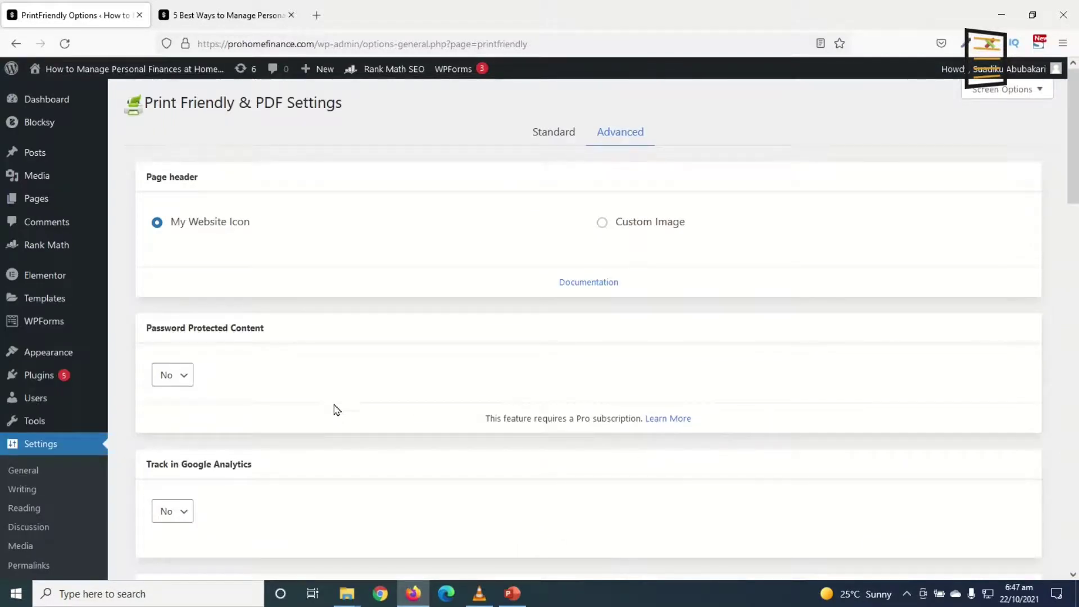
pyautogui.click(218, 16)
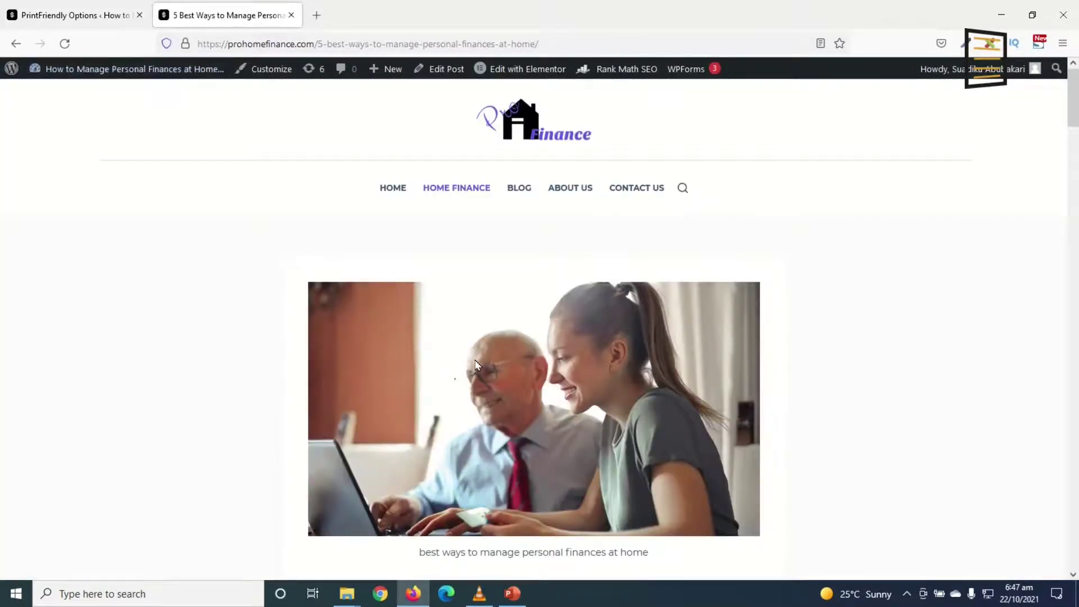
# Reload the blog post and open it in the PrintFriendly preview
pyautogui.click(65, 43)
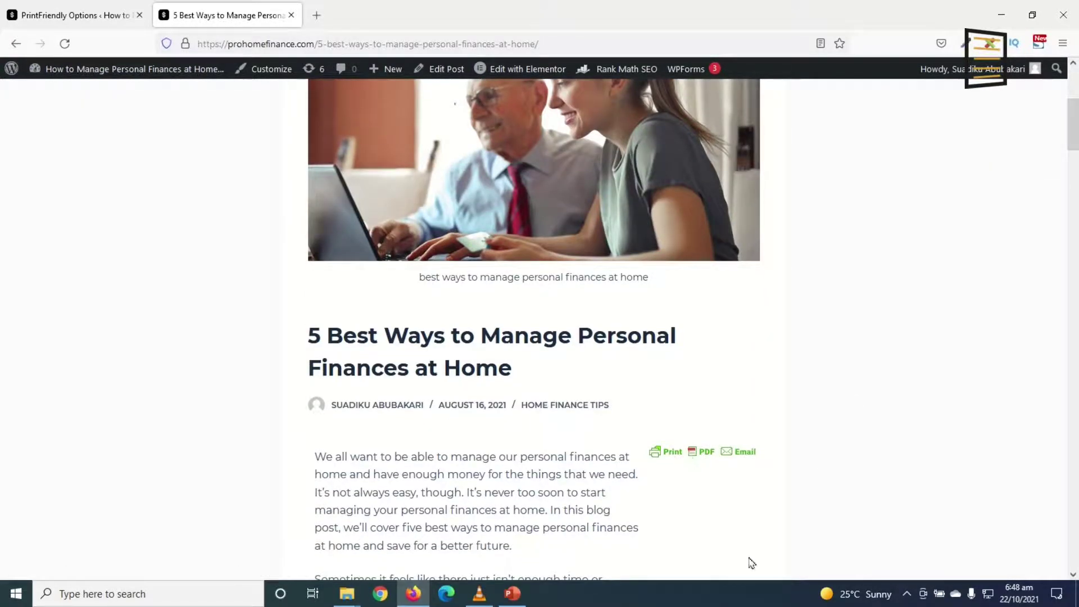
pyautogui.click(697, 452)
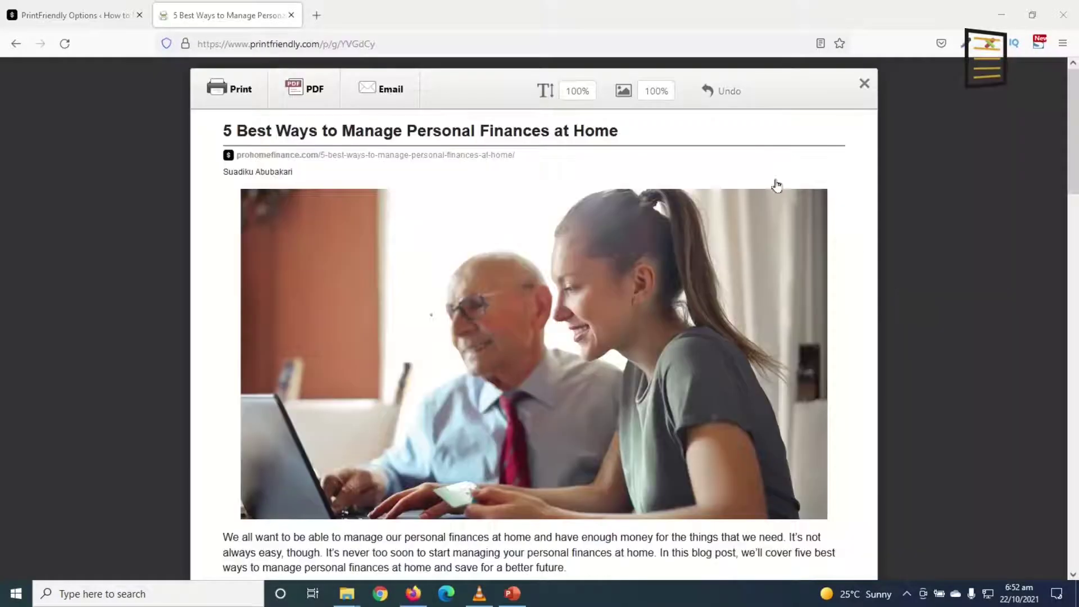
pyautogui.scroll(-15, 848, 349)
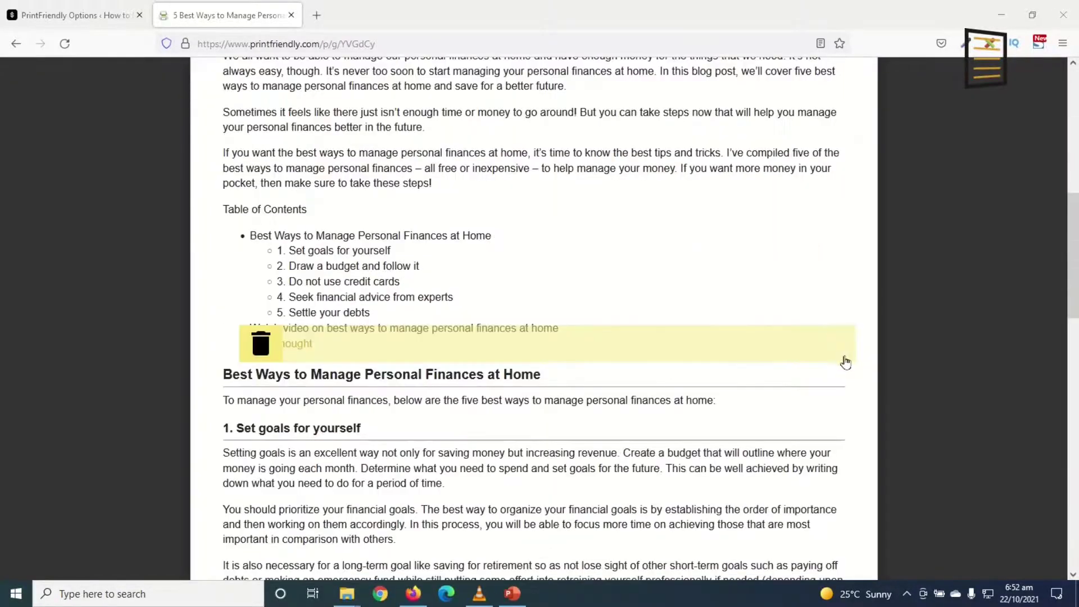
pyautogui.scroll(-10, 846, 364)
pyautogui.scroll(18, 843, 366)
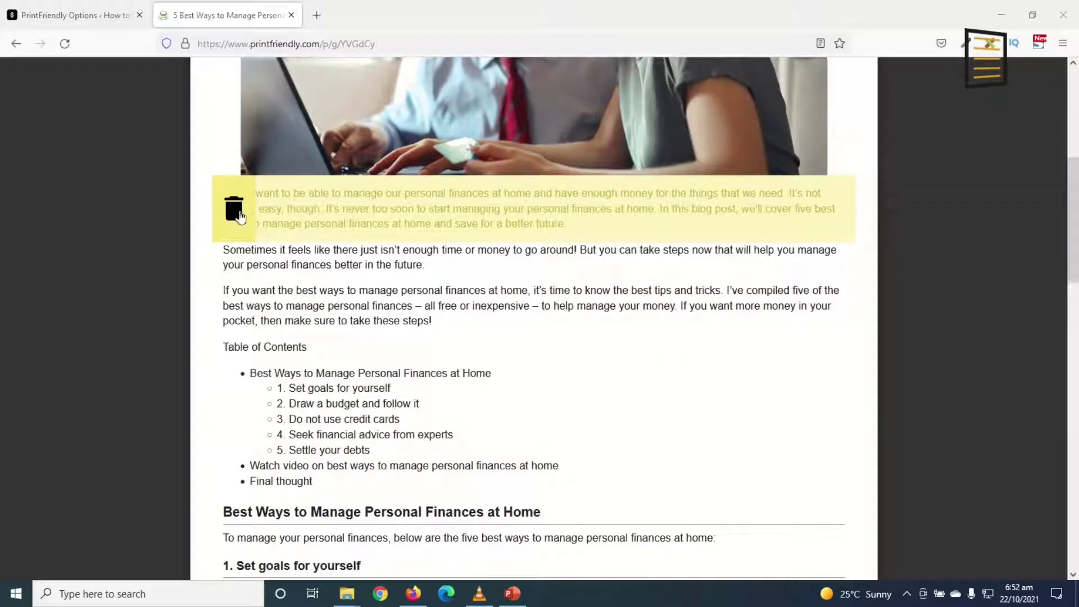
pyautogui.scroll(-5, 230, 281)
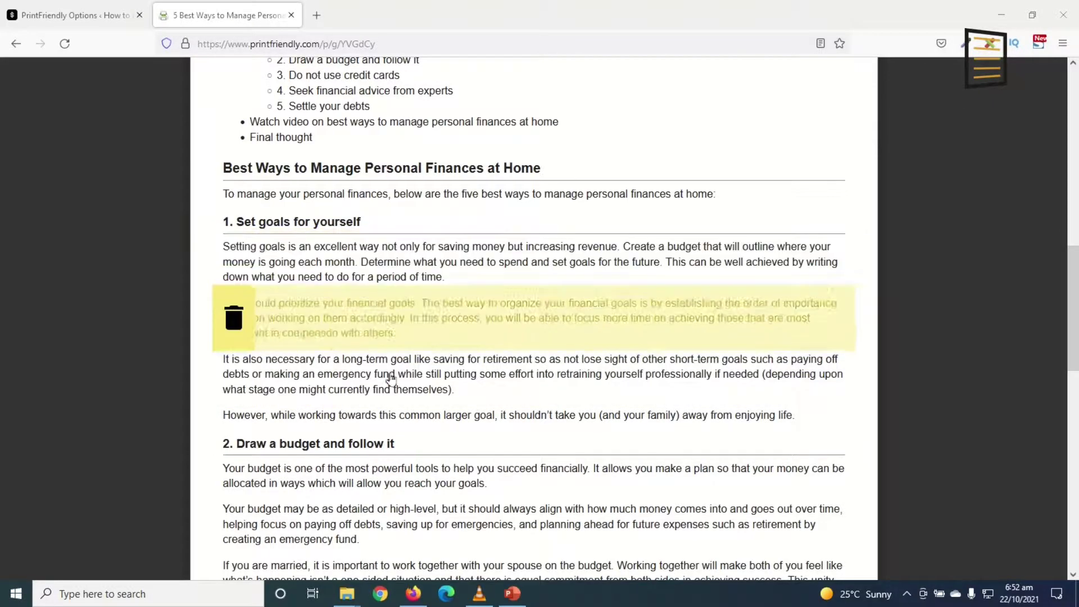
pyautogui.scroll(-9, 371, 408)
pyautogui.scroll(-3, 381, 419)
pyautogui.scroll(1, 379, 421)
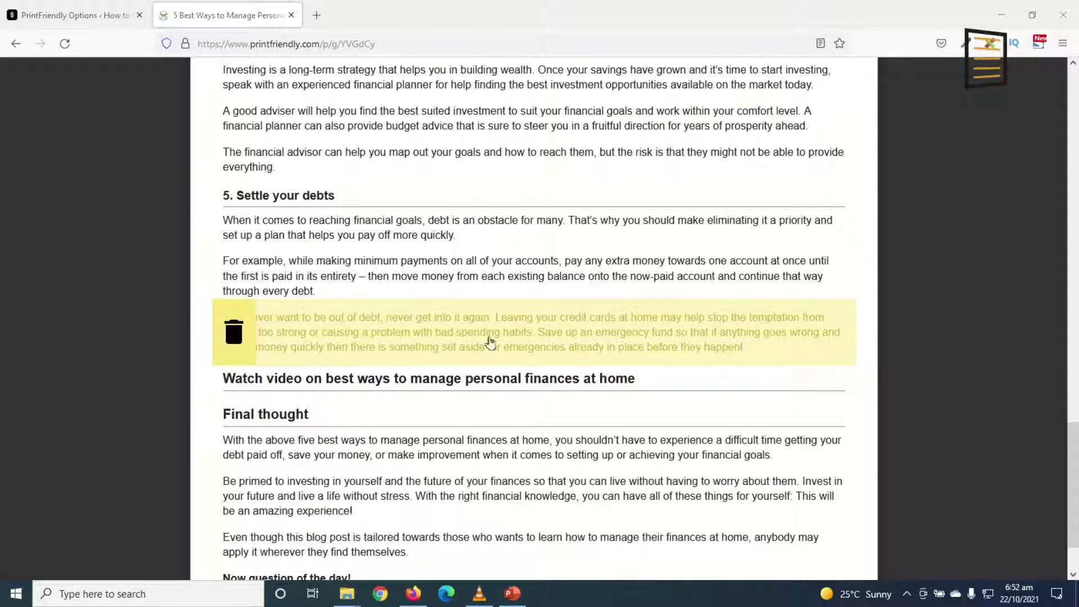
# Delete the 'If you ever want' debt paragraph and a budgeting paragraph, then bring up printing
pyautogui.click(232, 333)
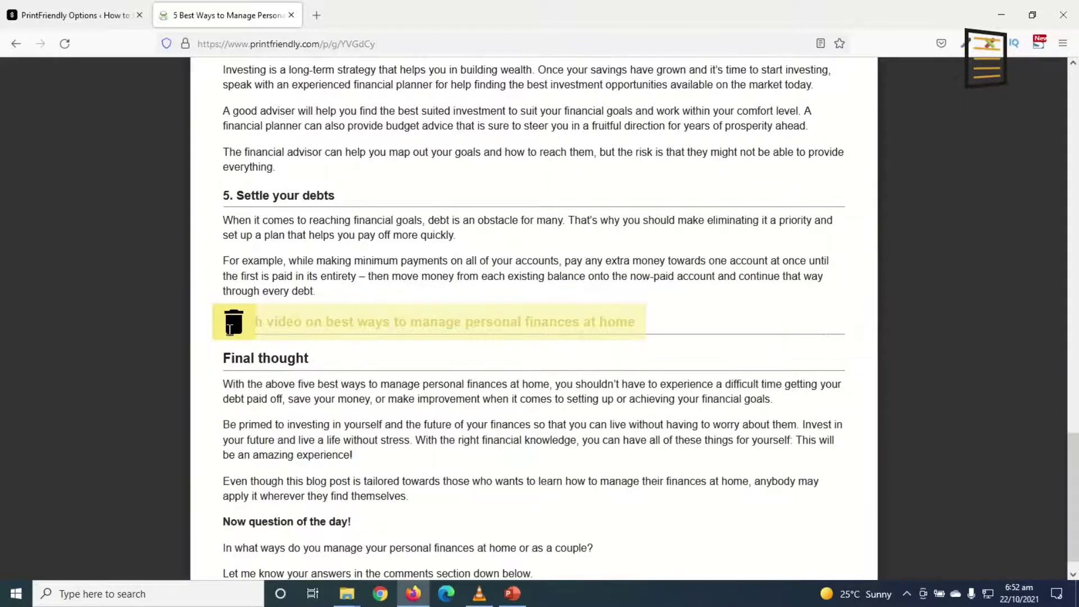
pyautogui.scroll(-1, 374, 385)
pyautogui.scroll(10, 337, 394)
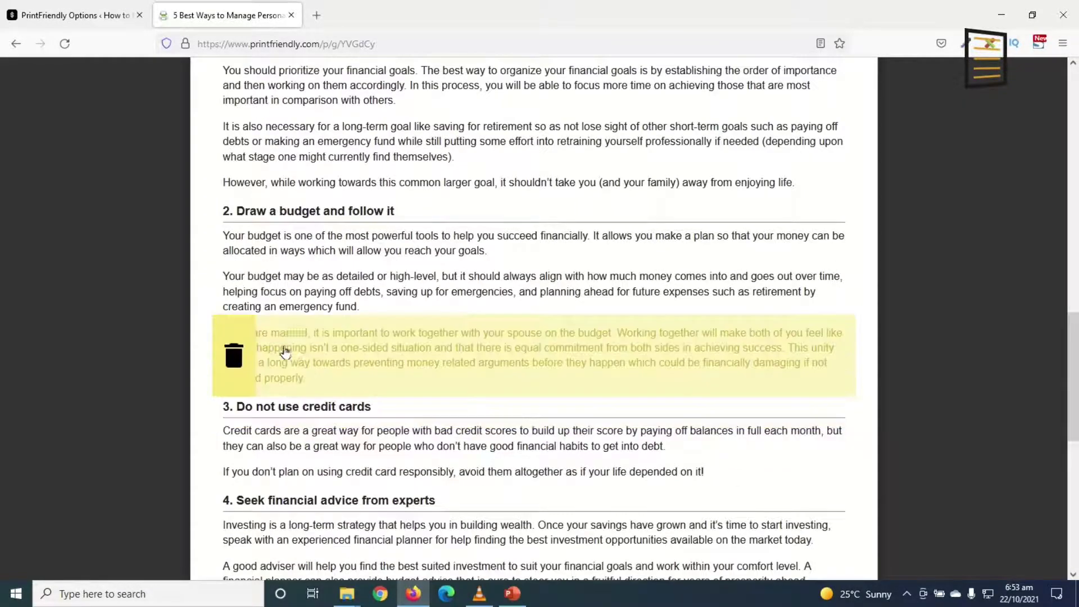
pyautogui.click(234, 292)
pyautogui.scroll(10, 650, 458)
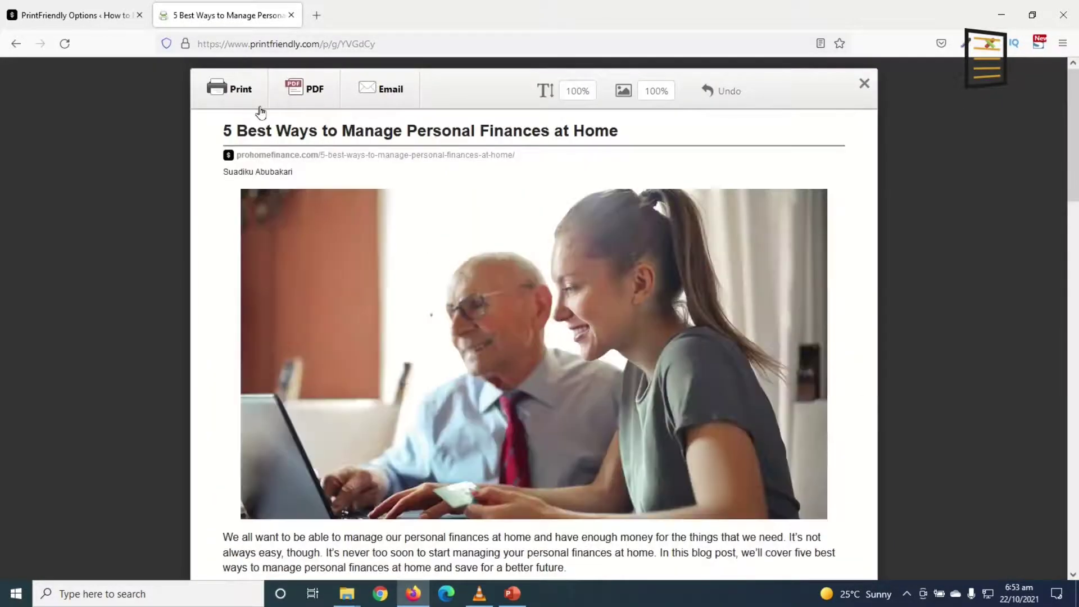
pyautogui.click(238, 93)
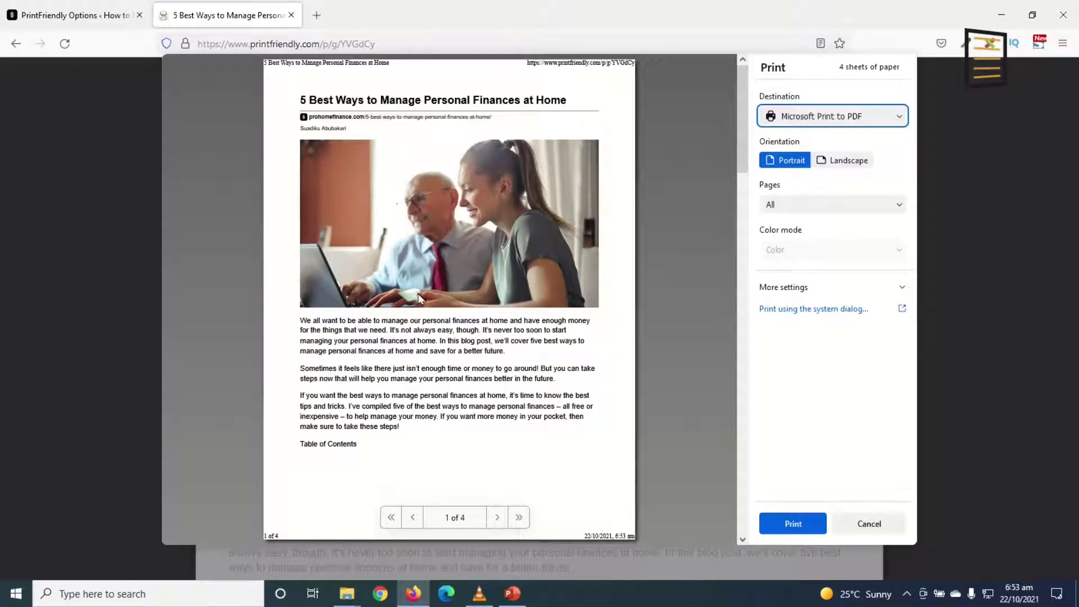
# Cancel printing and download the edited article as a PDF instead
pyautogui.click(893, 521)
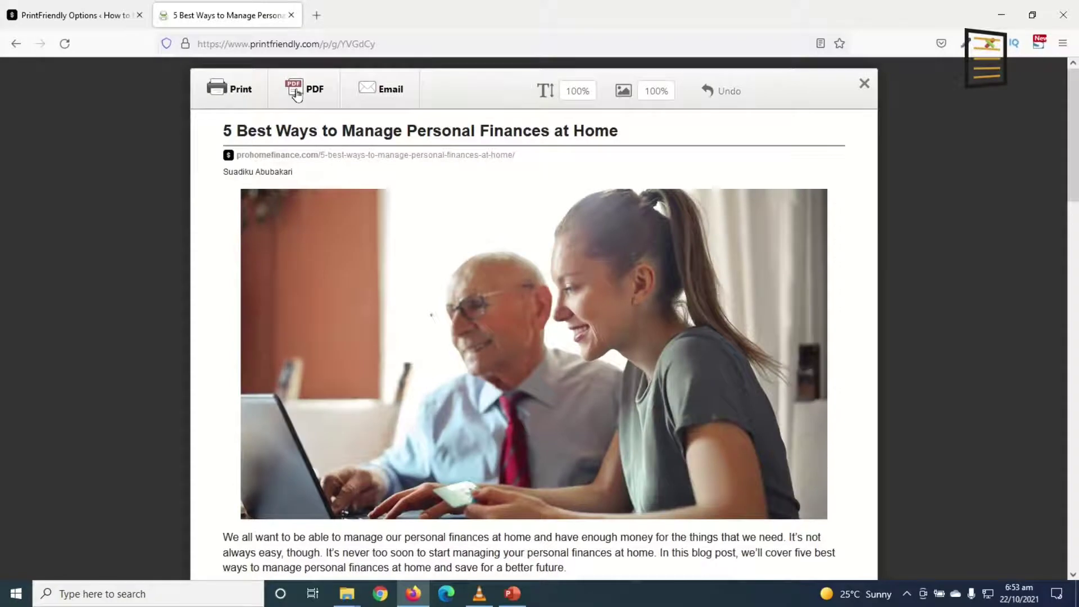
pyautogui.click(297, 95)
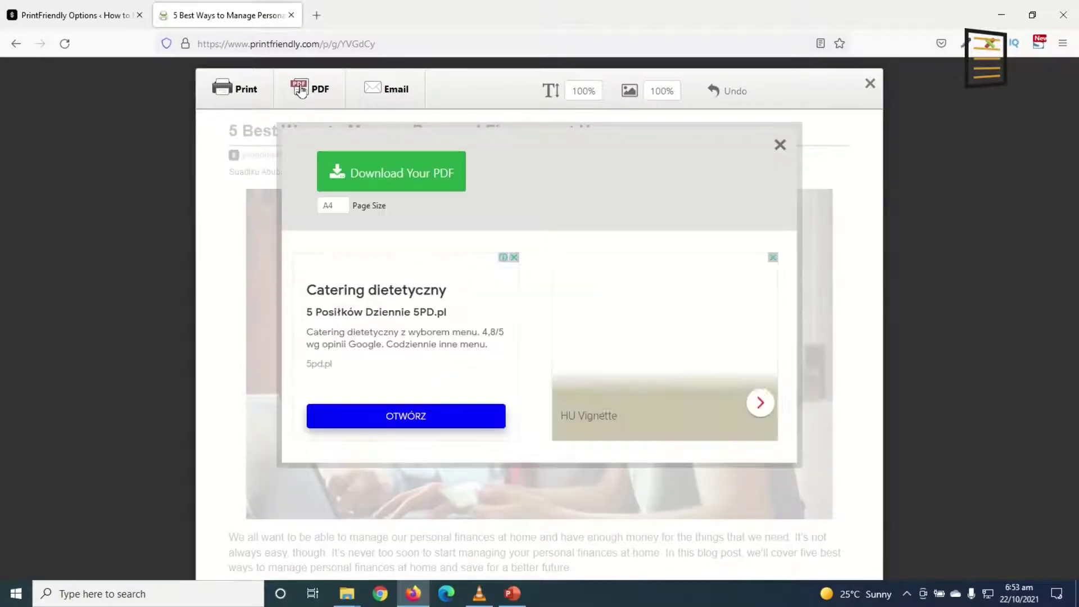
pyautogui.click(381, 177)
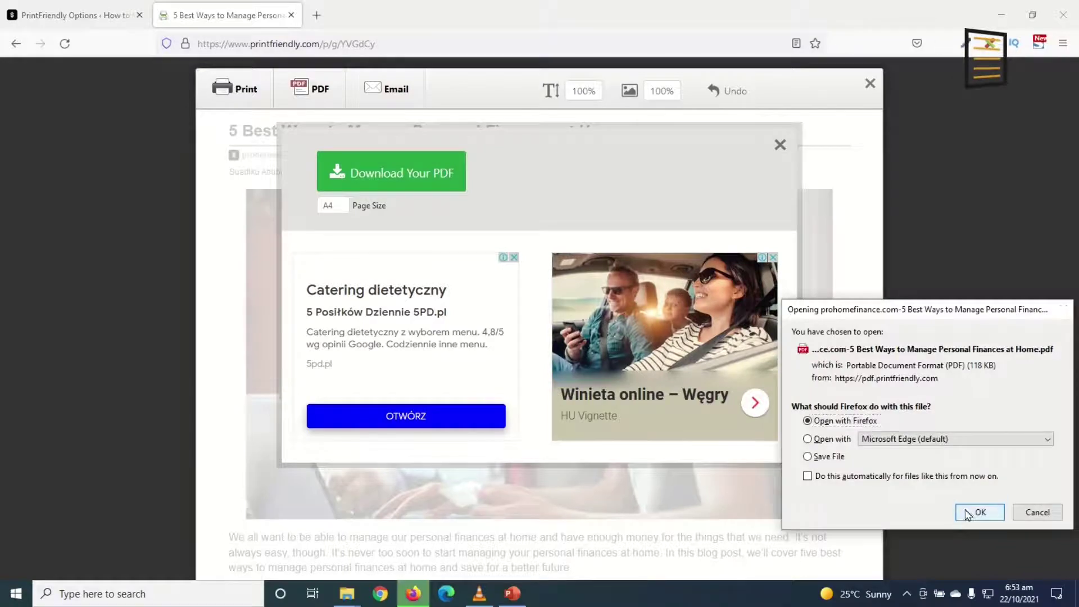
# Open the downloaded 3-page PDF, review it, and close its tab
pyautogui.click(970, 512)
pyautogui.scroll(-15, 737, 313)
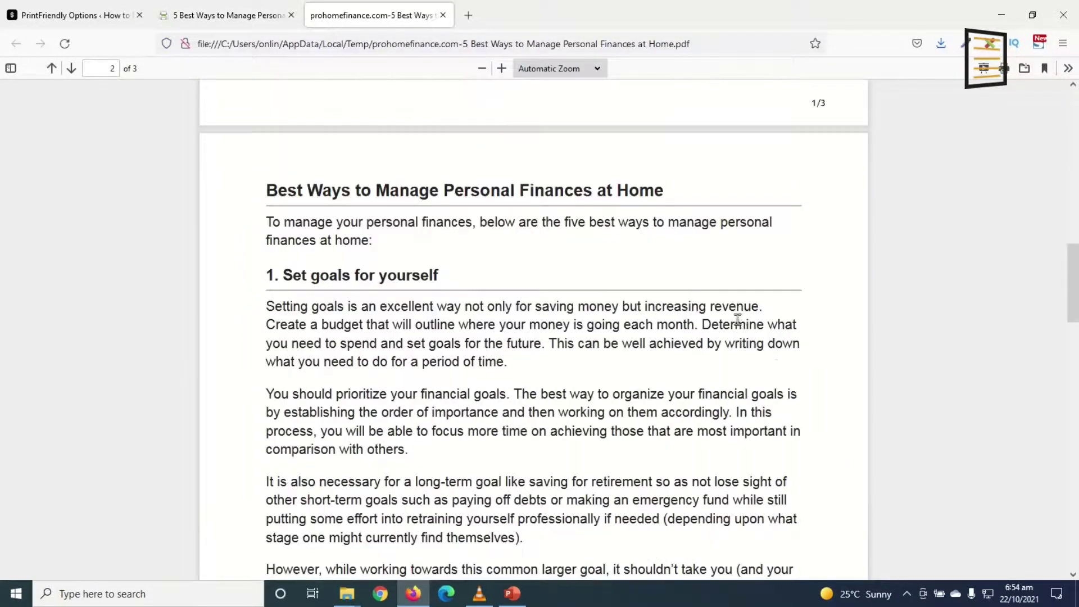
pyautogui.scroll(15, 731, 321)
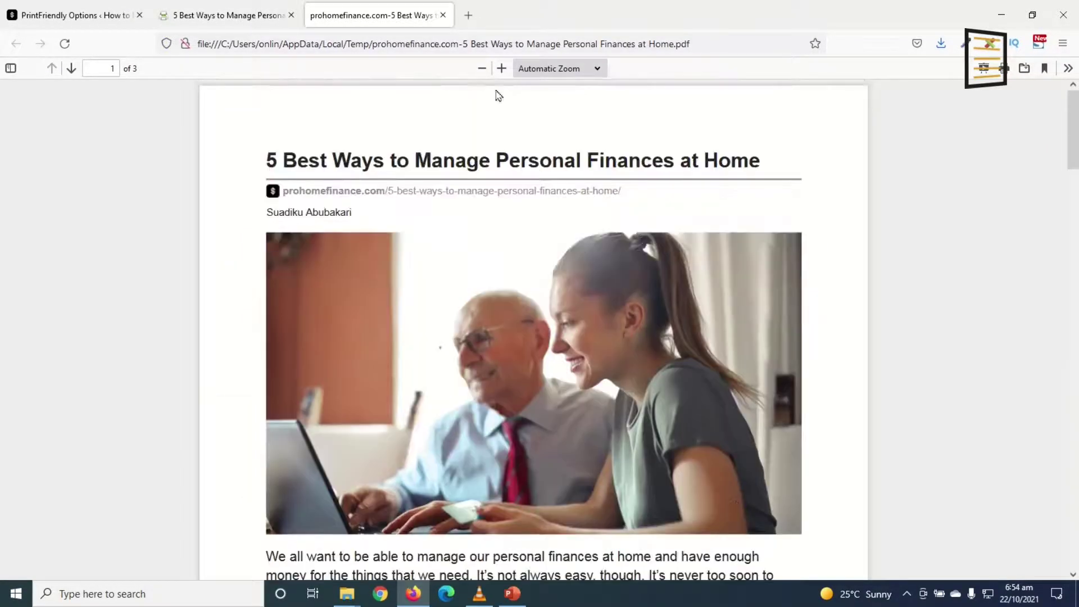
pyautogui.click(443, 15)
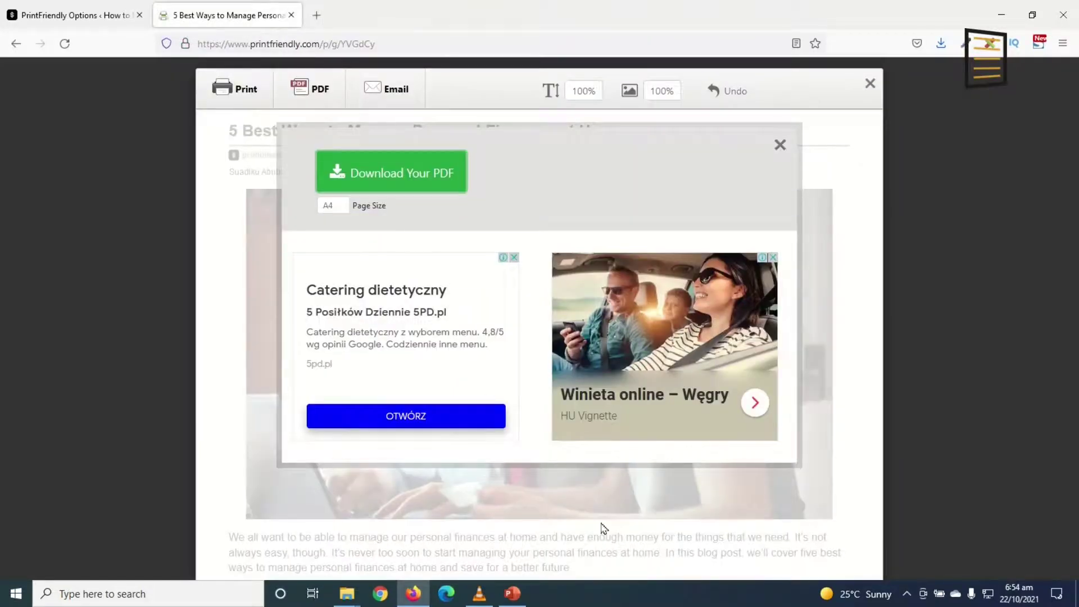
# Dismiss the PrintFriendly email form and preview, then return to the plugin's Advanced settings
pyautogui.click(392, 96)
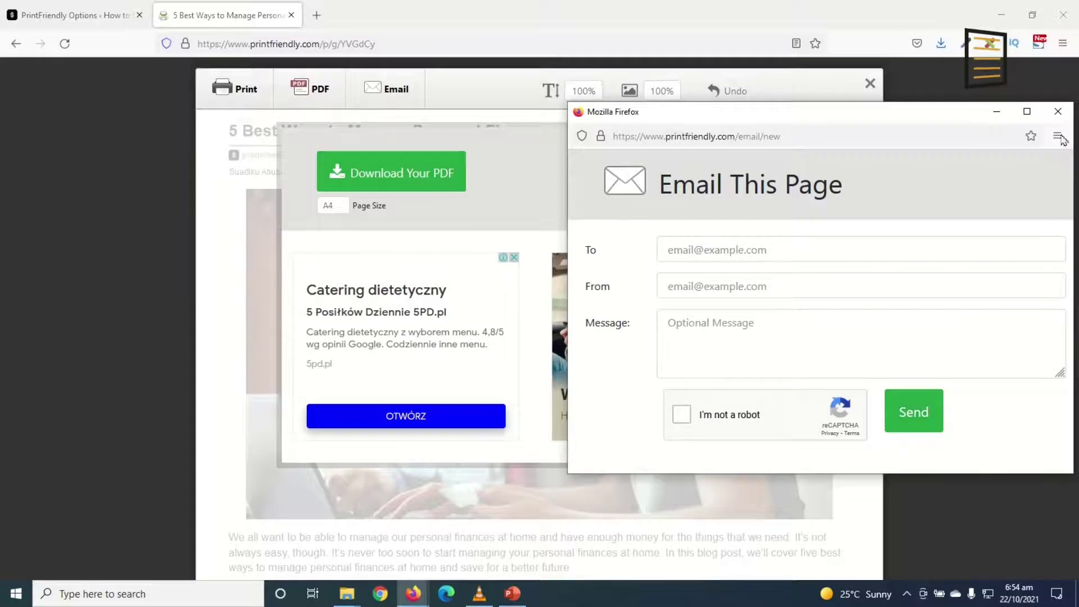
pyautogui.click(1058, 111)
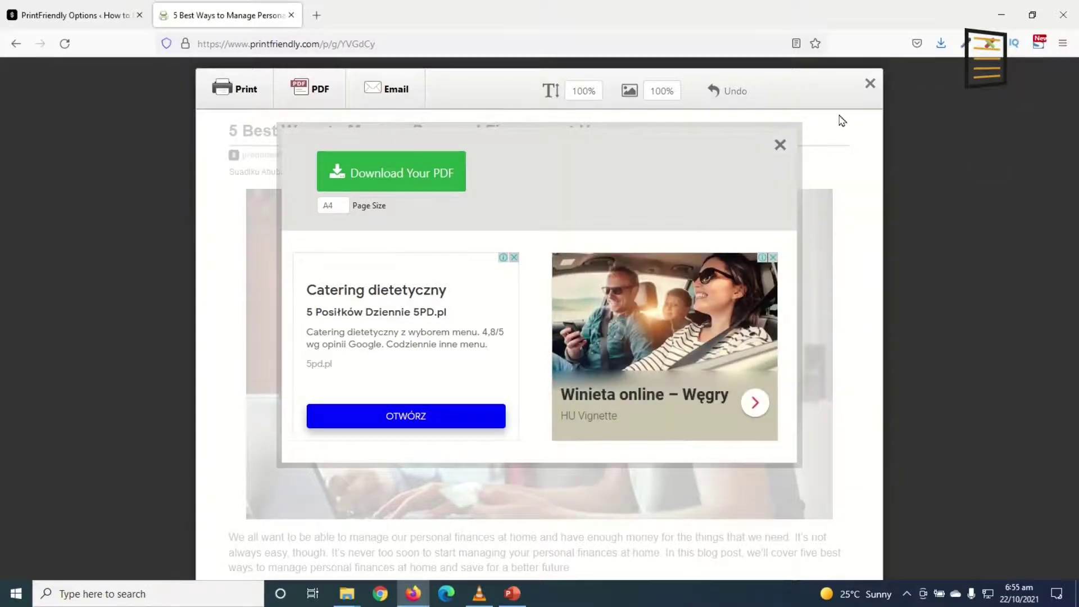
pyautogui.click(870, 85)
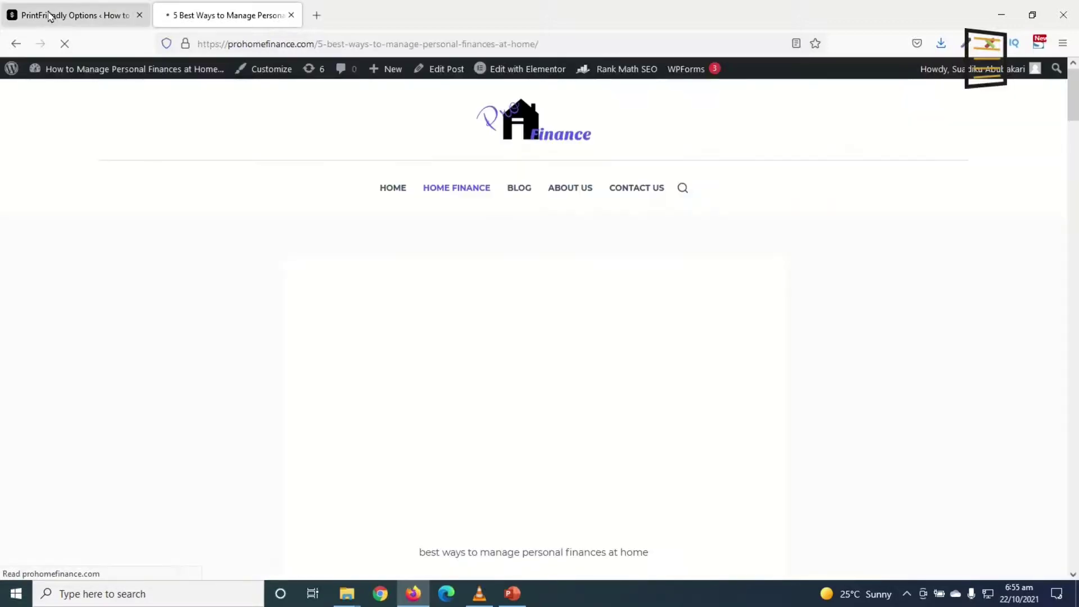
pyautogui.click(51, 18)
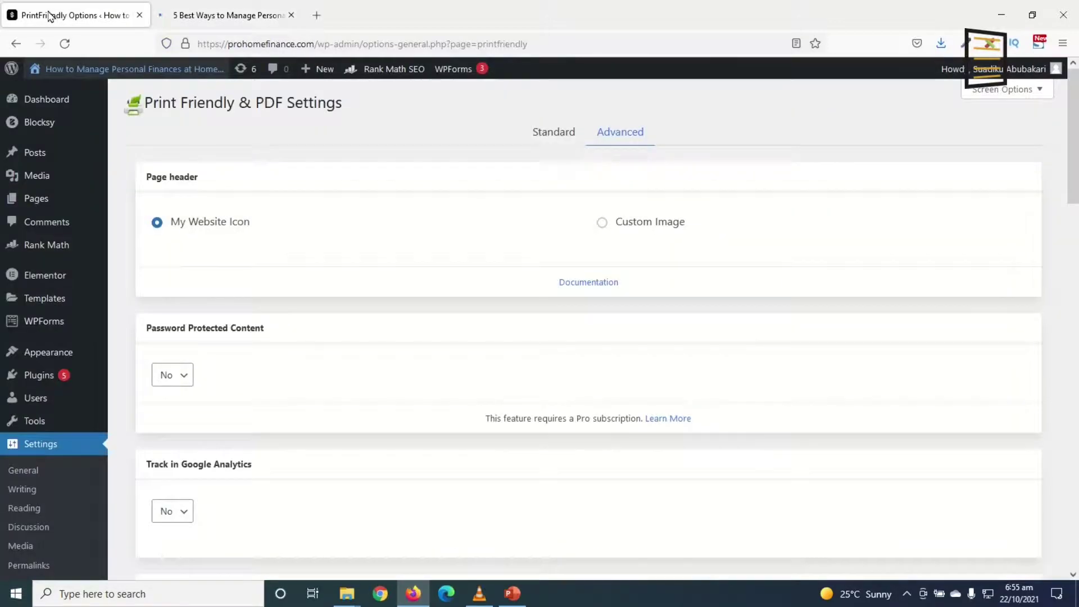
pyautogui.click(619, 133)
# Set Click-to-delete, Email and Print each to Not Allow and save the options
pyautogui.scroll(-5, 356, 291)
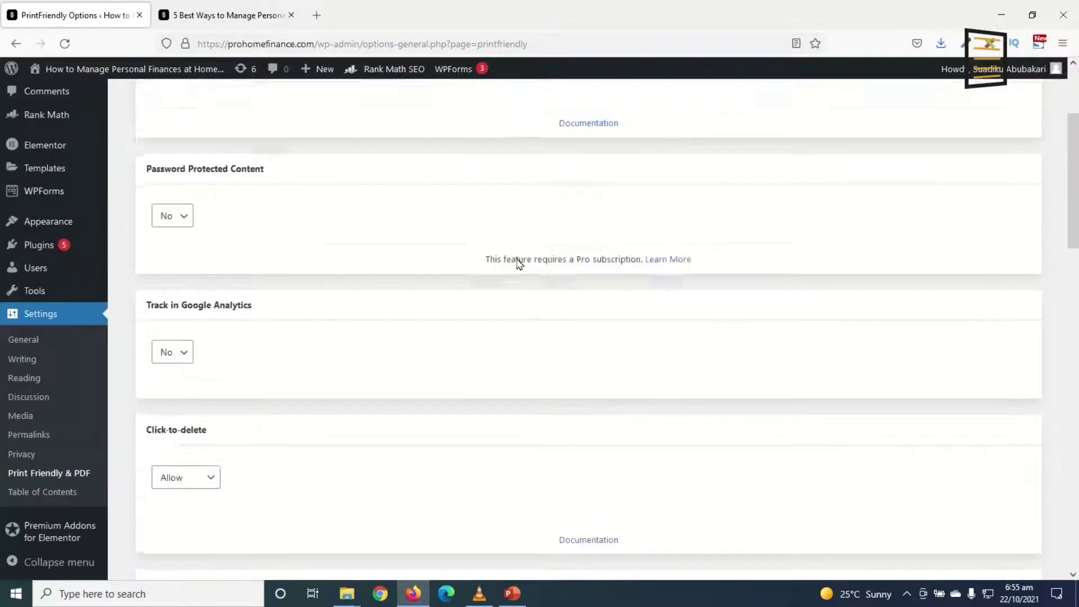
pyautogui.click(192, 365)
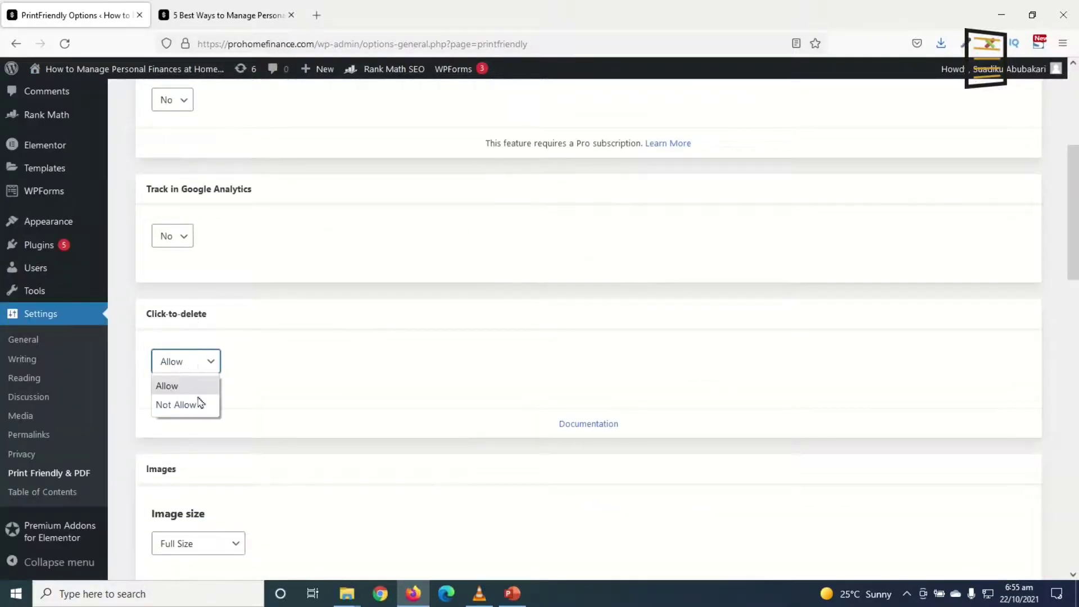
pyautogui.click(198, 403)
pyautogui.scroll(-14, 272, 416)
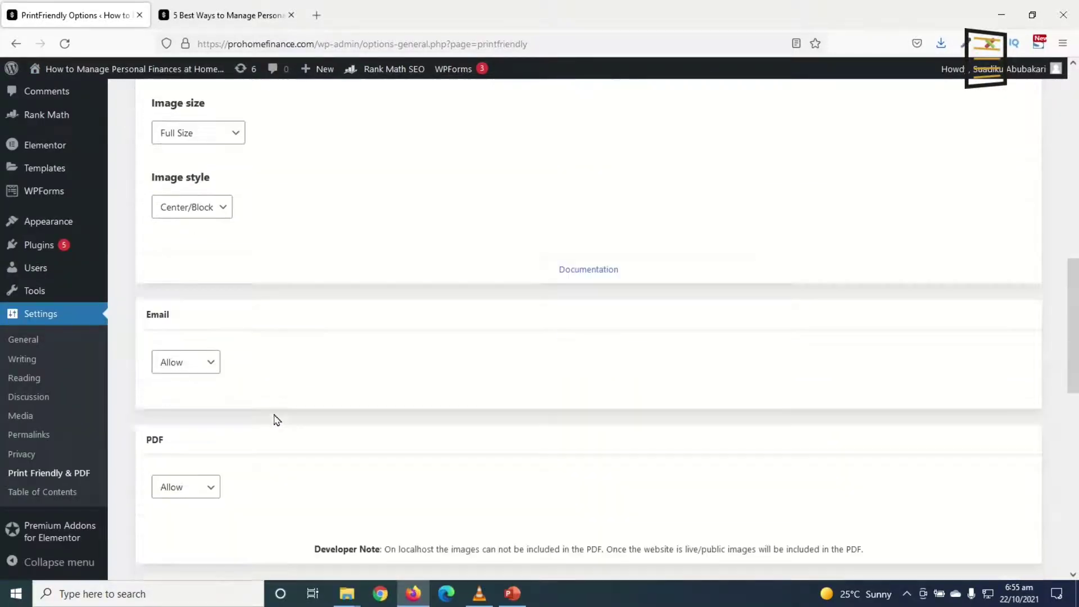
pyautogui.scroll(4, 277, 420)
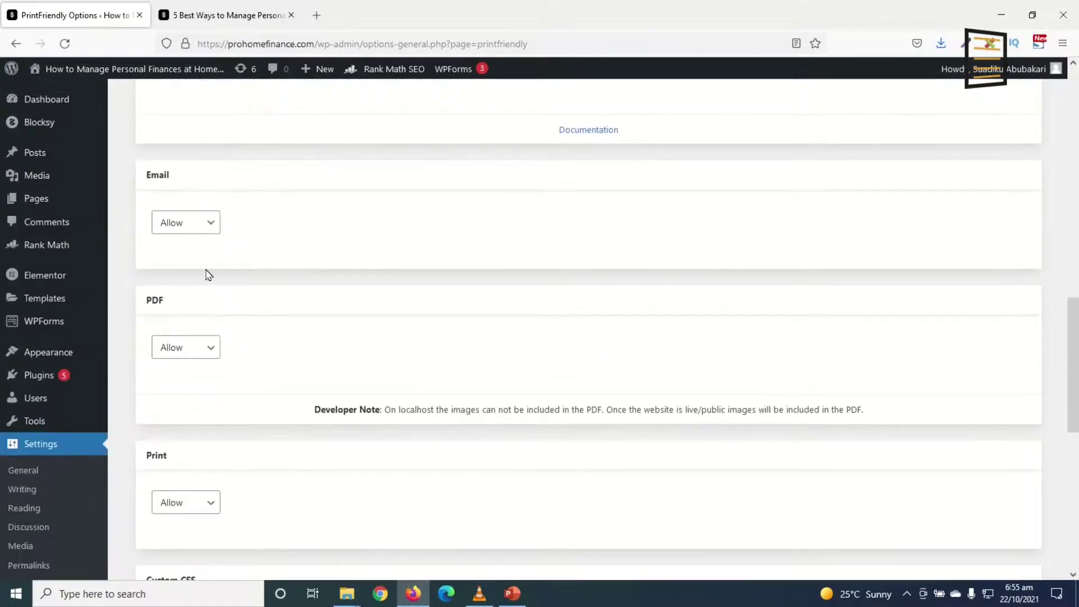
pyautogui.click(200, 222)
pyautogui.click(177, 265)
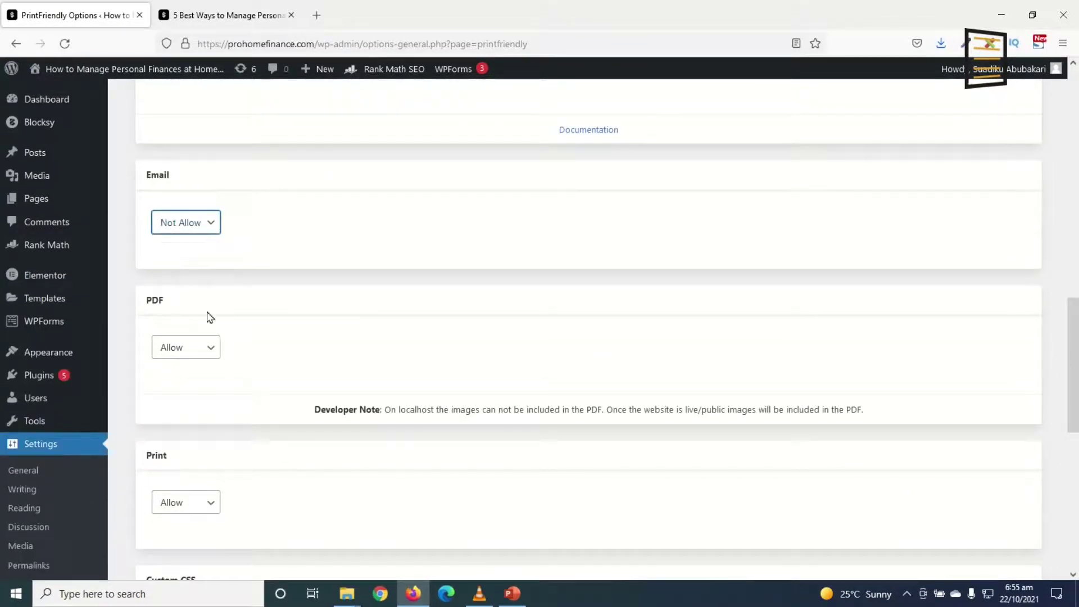
pyautogui.click(183, 502)
pyautogui.click(197, 549)
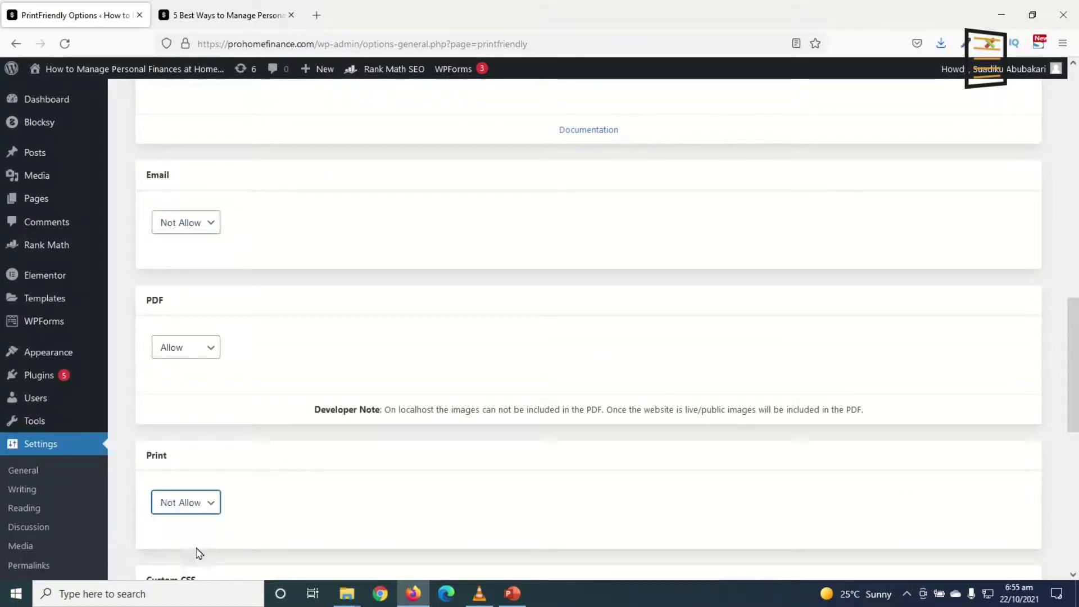
pyautogui.scroll(-10, 485, 464)
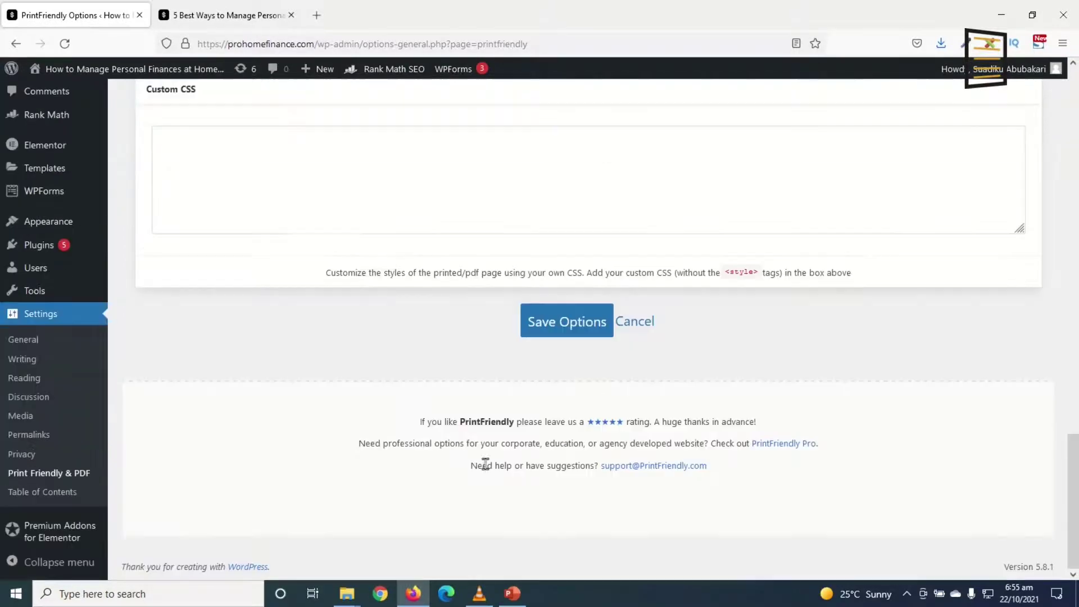
pyautogui.click(562, 323)
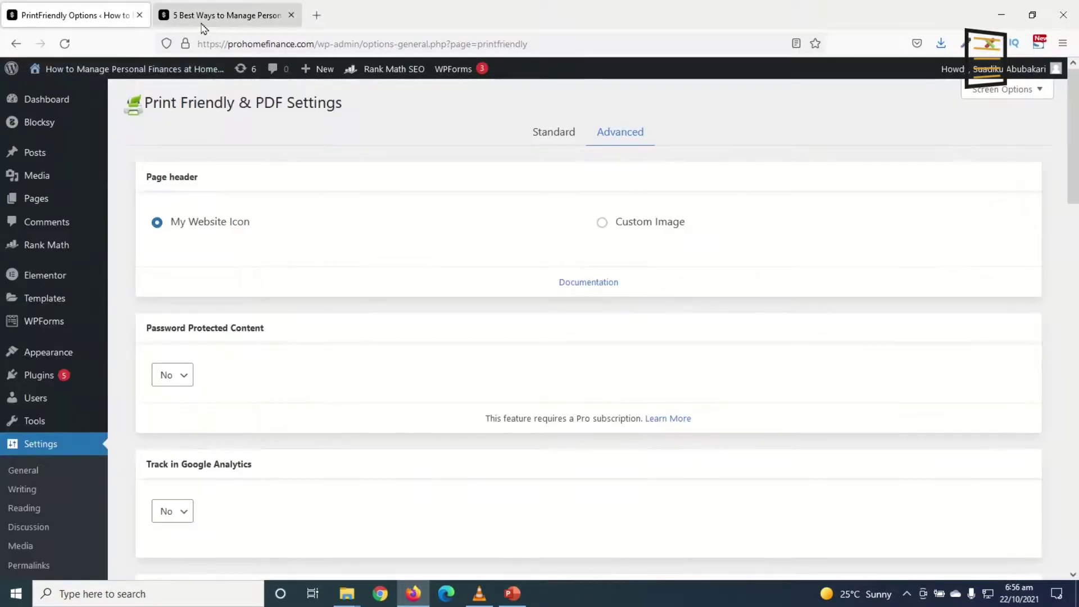
# Reload the personal-finance post and check that its PrintFriendly preview offers only PDF
pyautogui.click(203, 26)
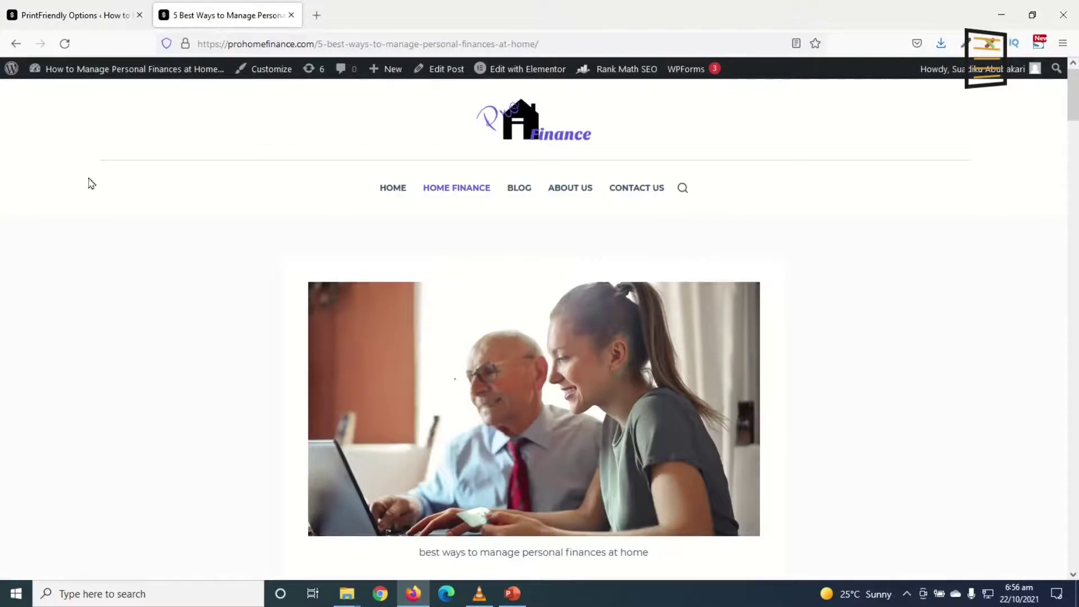
pyautogui.click(70, 44)
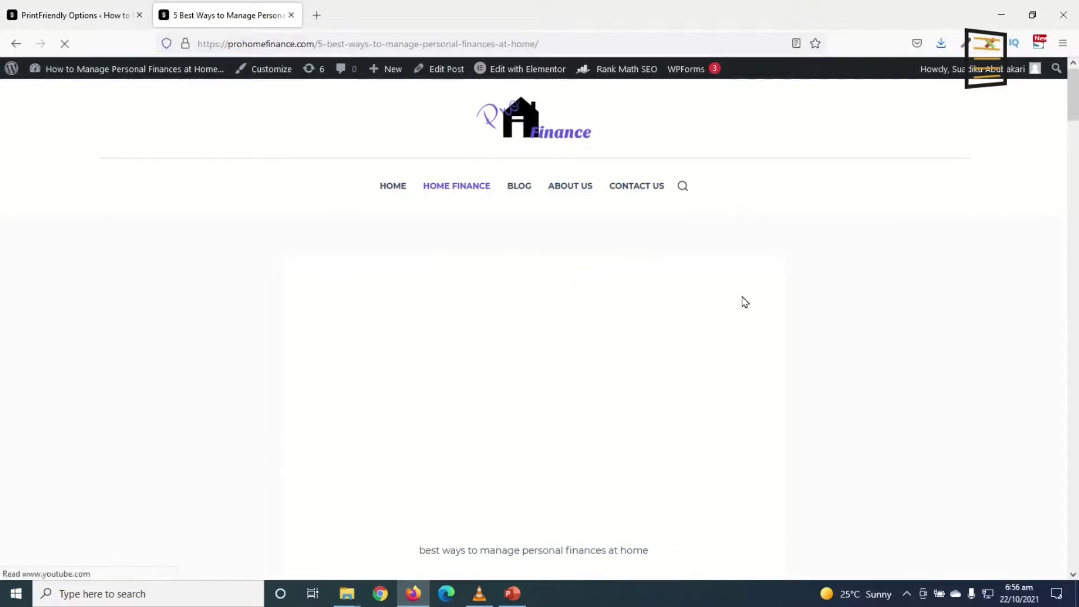
pyautogui.scroll(-6, 742, 301)
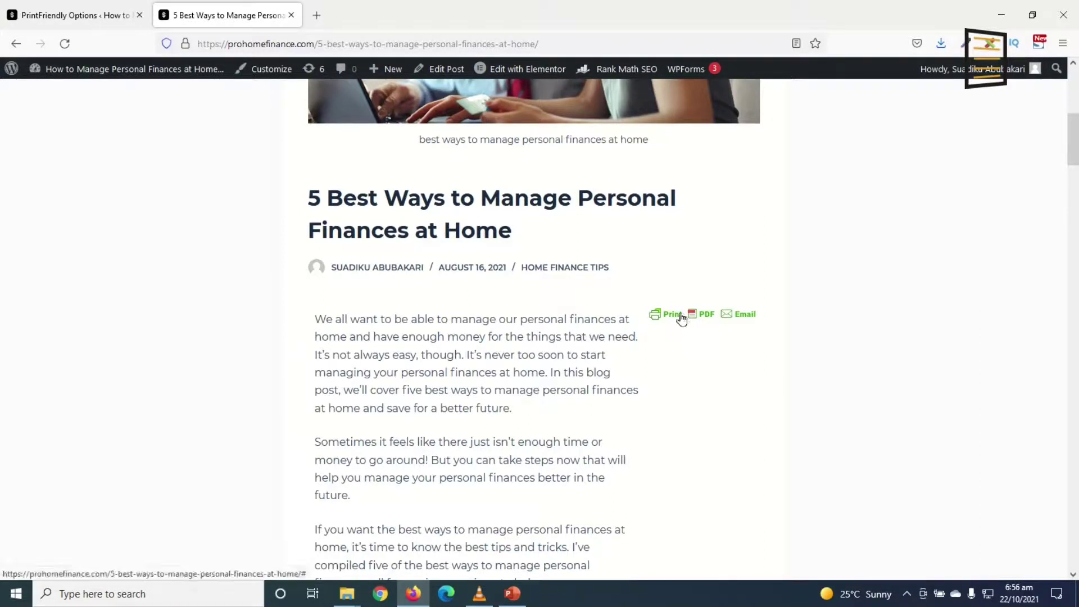
pyautogui.click(675, 313)
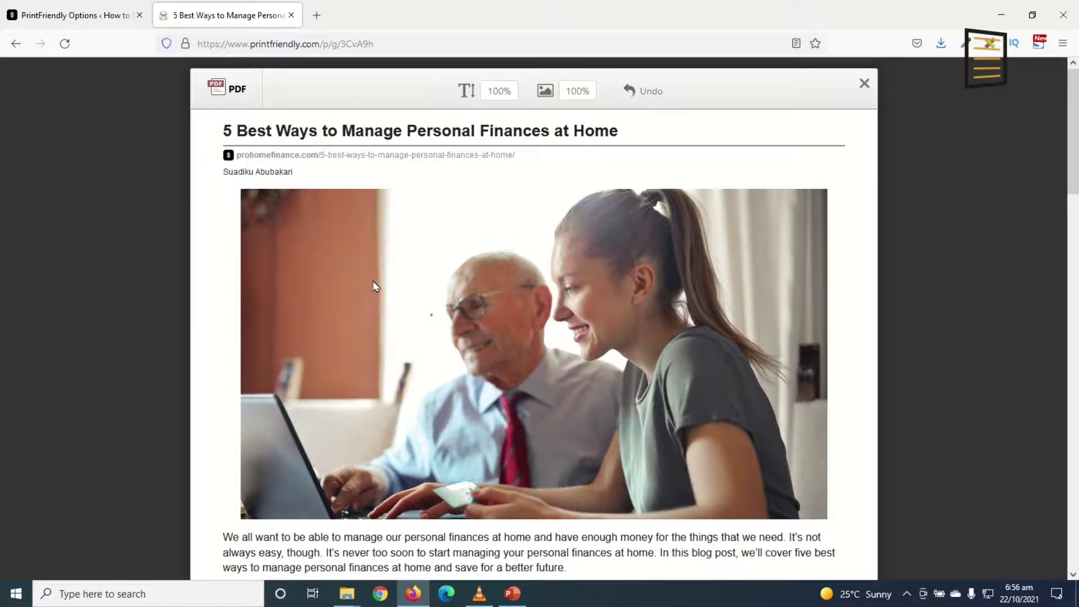
pyautogui.scroll(-6, 378, 285)
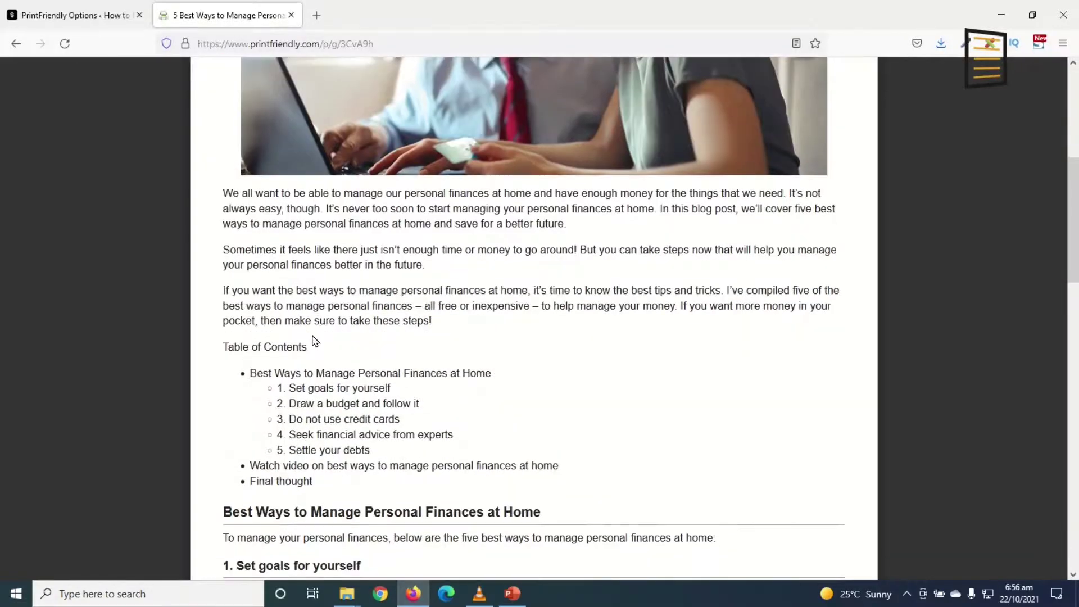
pyautogui.scroll(-15, 313, 341)
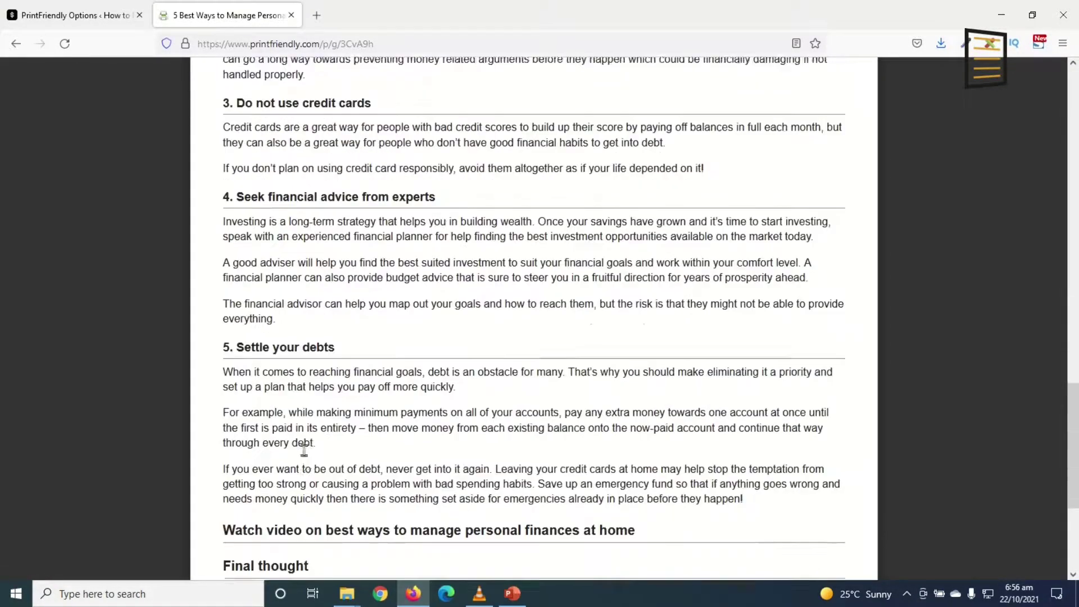
pyautogui.scroll(-4, 306, 450)
pyautogui.scroll(20, 409, 447)
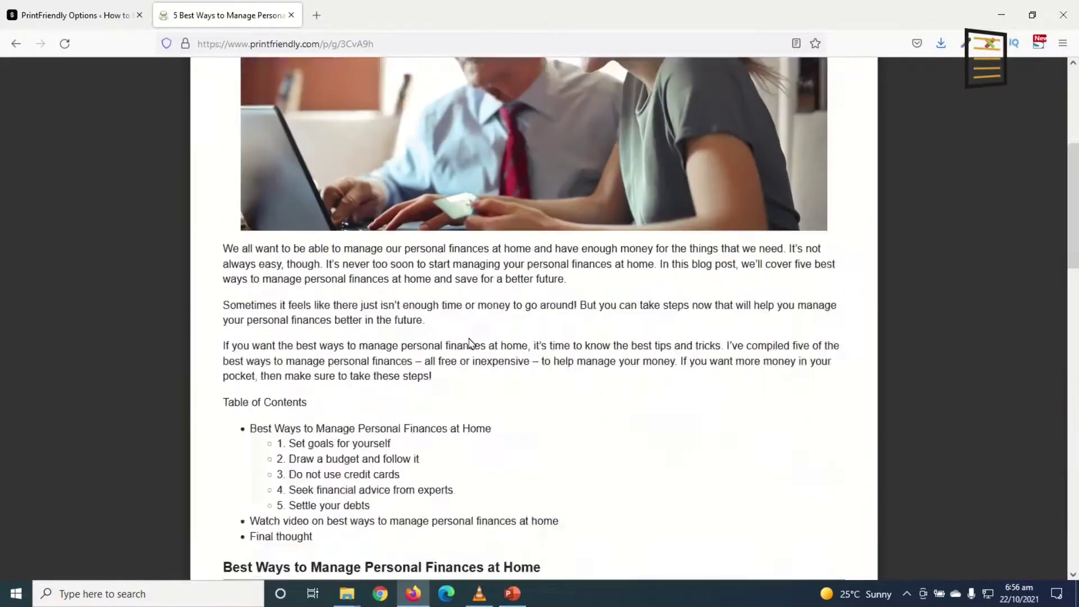